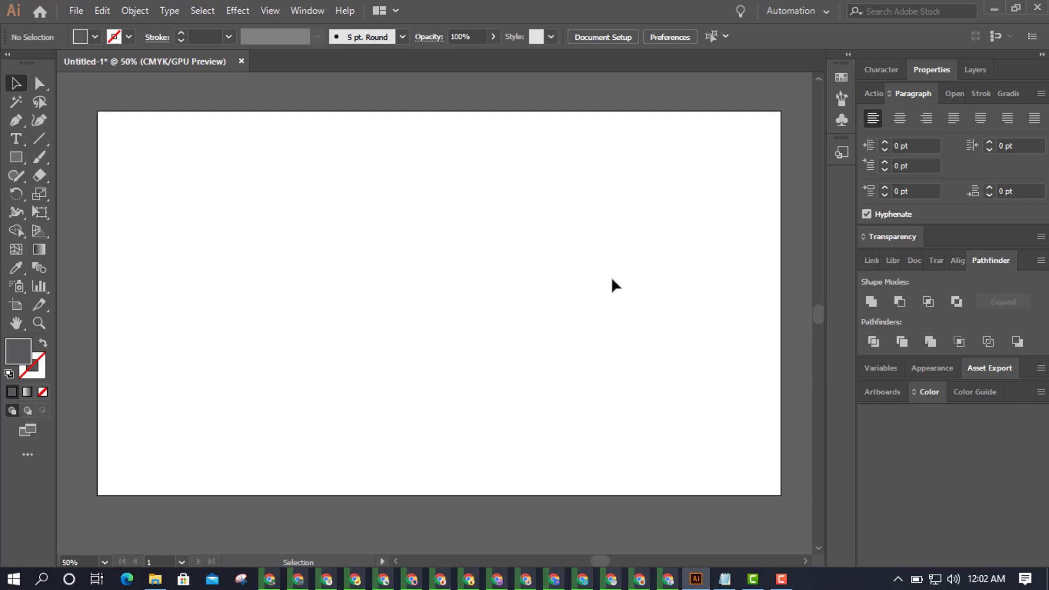
pyautogui.click(18, 156)
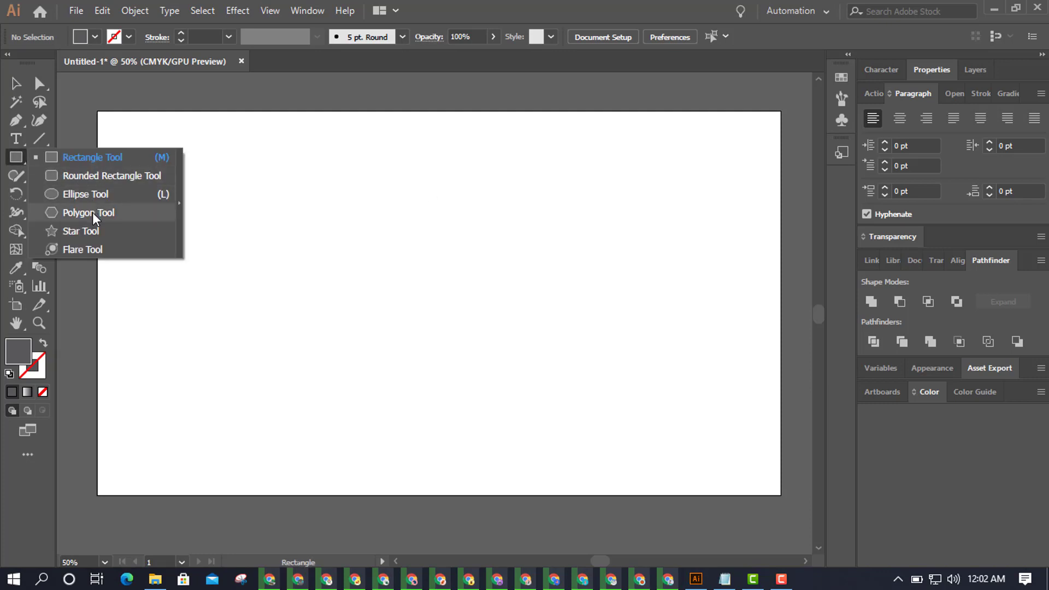
pyautogui.click(93, 212)
pyautogui.rightClick(93, 214)
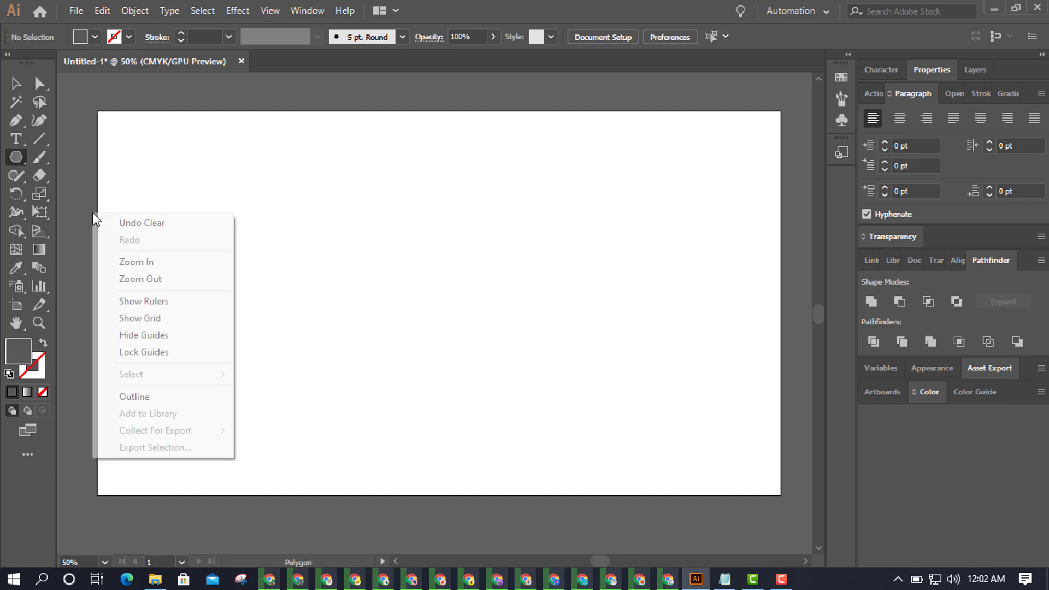
pyautogui.click(17, 158)
pyautogui.click(458, 282)
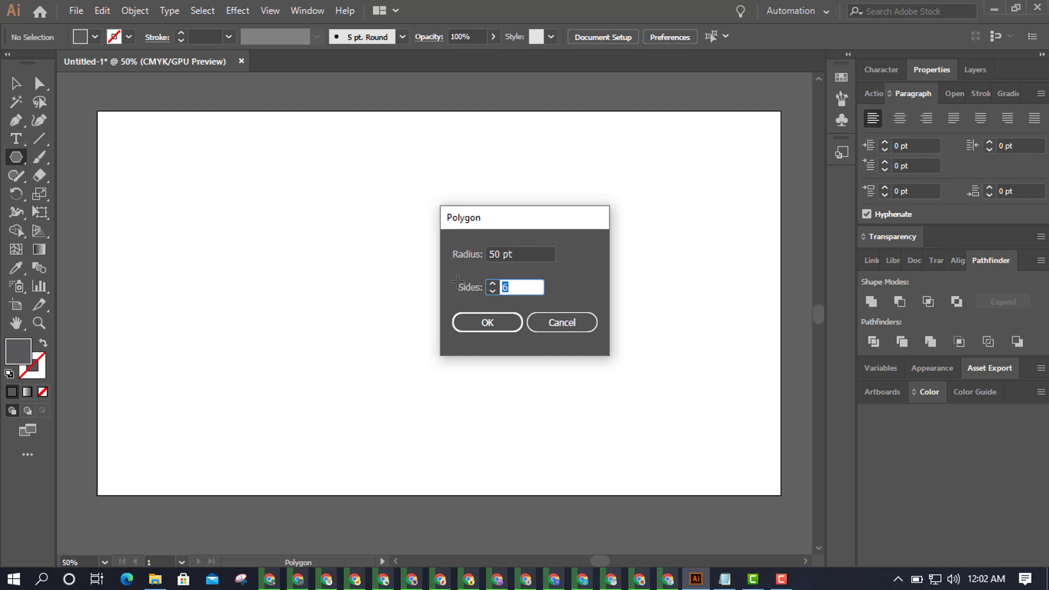
pyautogui.press('BackSpace')
pyautogui.write('3')
pyautogui.click(480, 320)
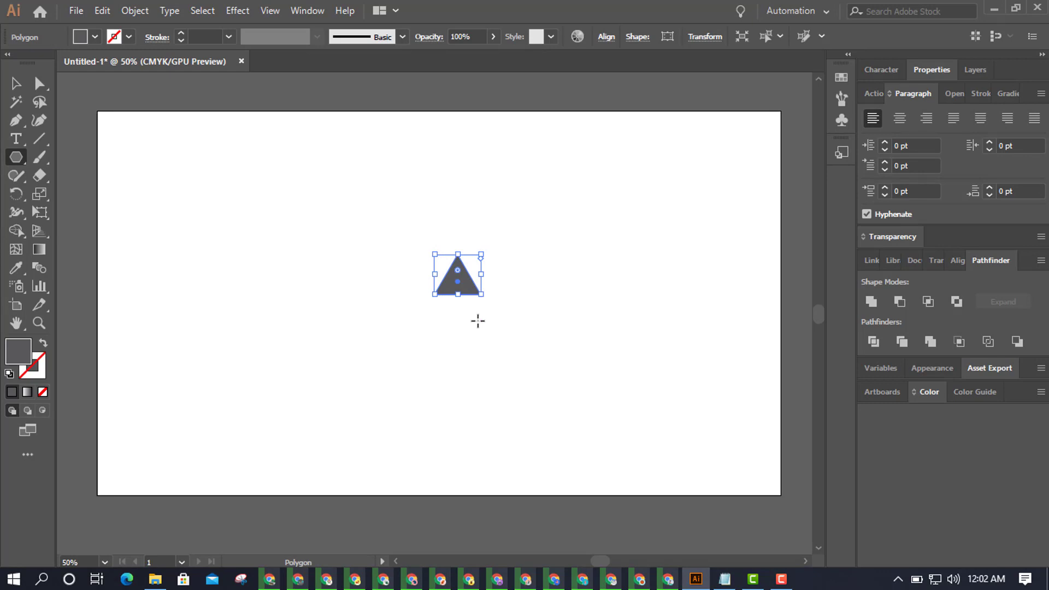
pyautogui.press('Delete')
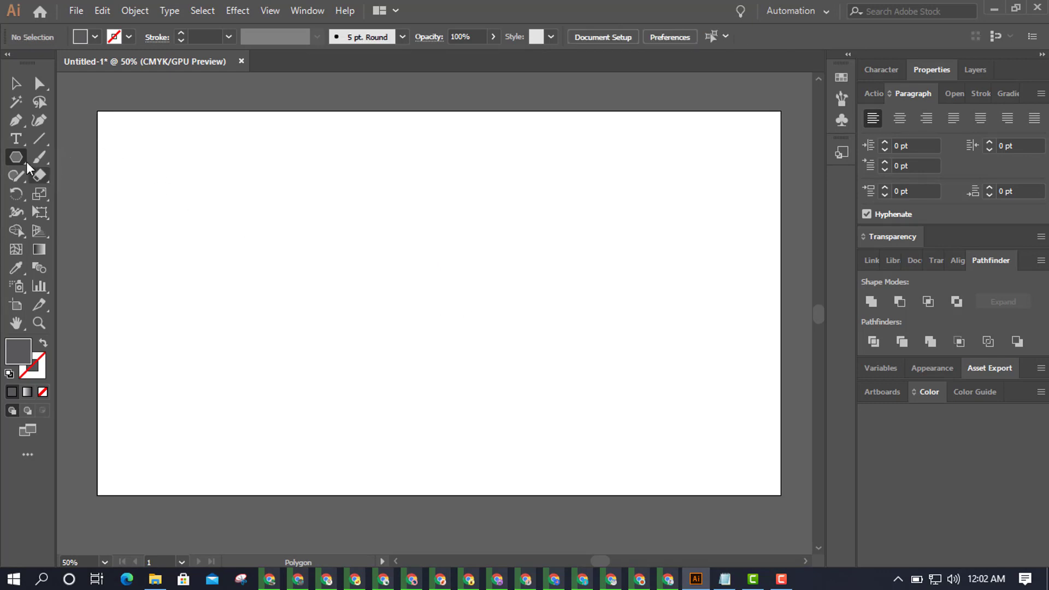
# Step: Draw a large filled circle with the Ellipse tool and move it to the upper middle of the artboard
pyautogui.moveTo(16, 158); pyautogui.dragTo(96, 195)
pyautogui.moveTo(371, 195); pyautogui.dragTo(589, 413)
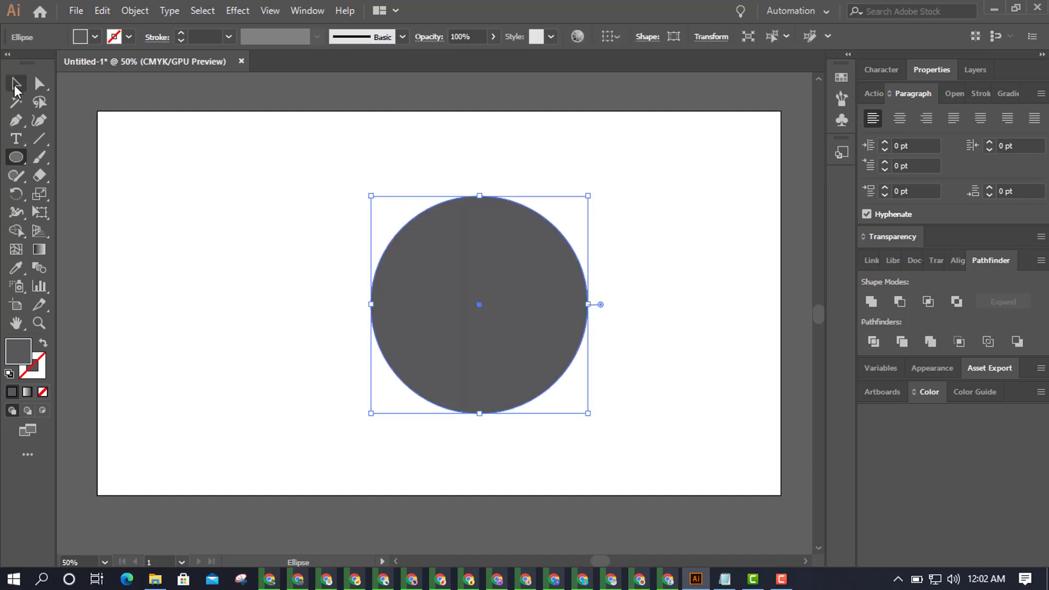
pyautogui.click(15, 83)
pyautogui.moveTo(442, 347); pyautogui.dragTo(428, 313)
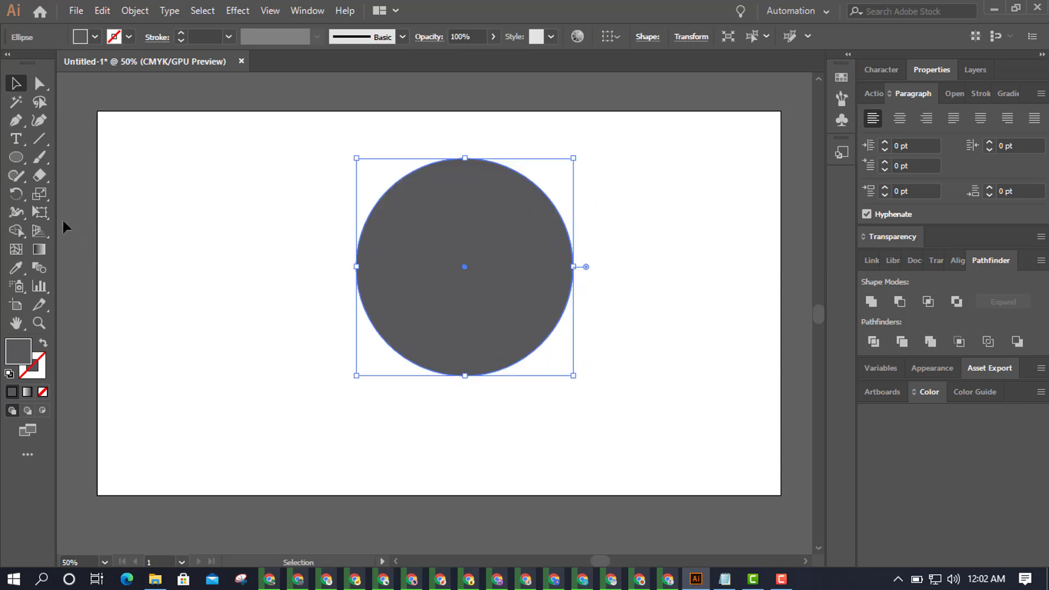
# Step: Create a 3-sided polygon with a 50 pt radius at the centre of the circle
pyautogui.click(22, 158)
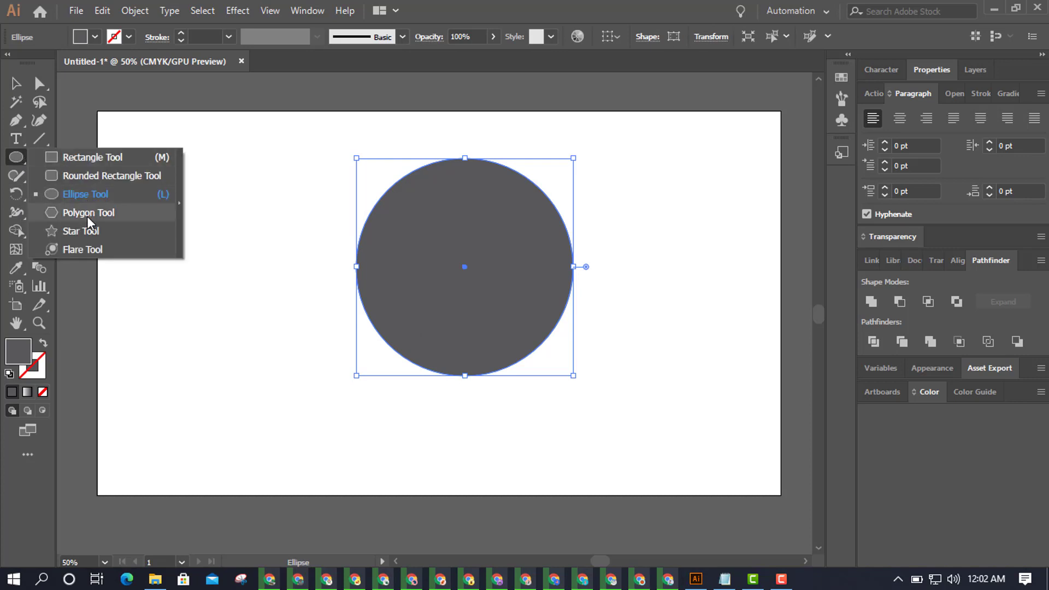
pyautogui.click(87, 216)
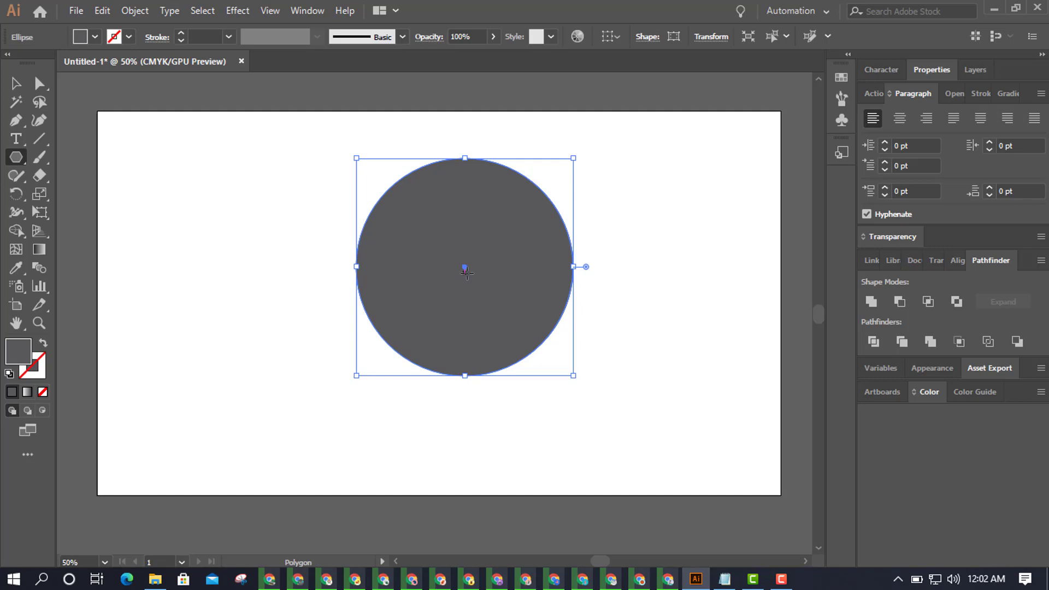
pyautogui.click(467, 272)
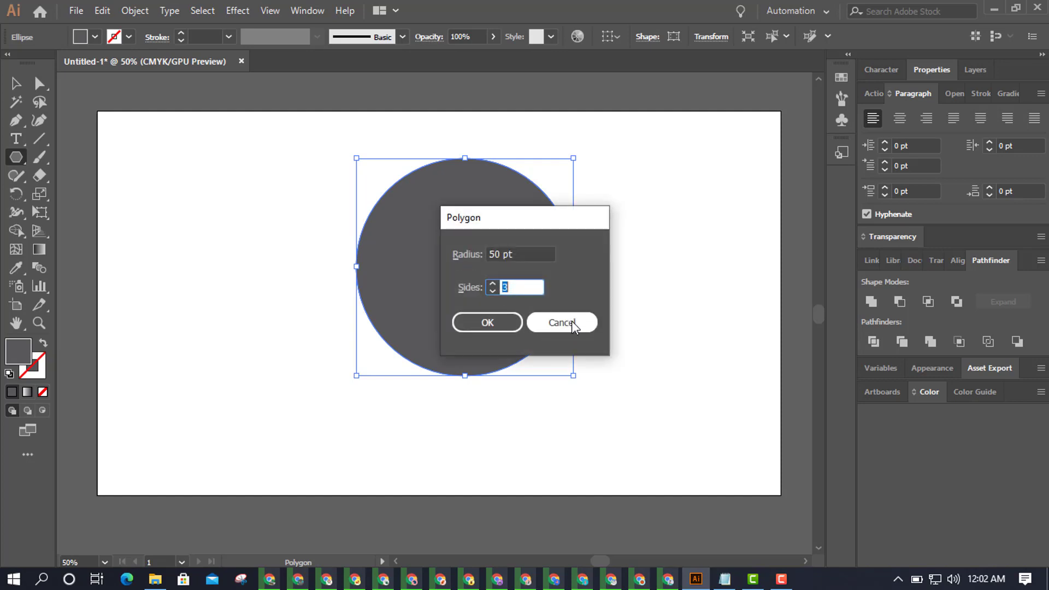
pyautogui.click(488, 320)
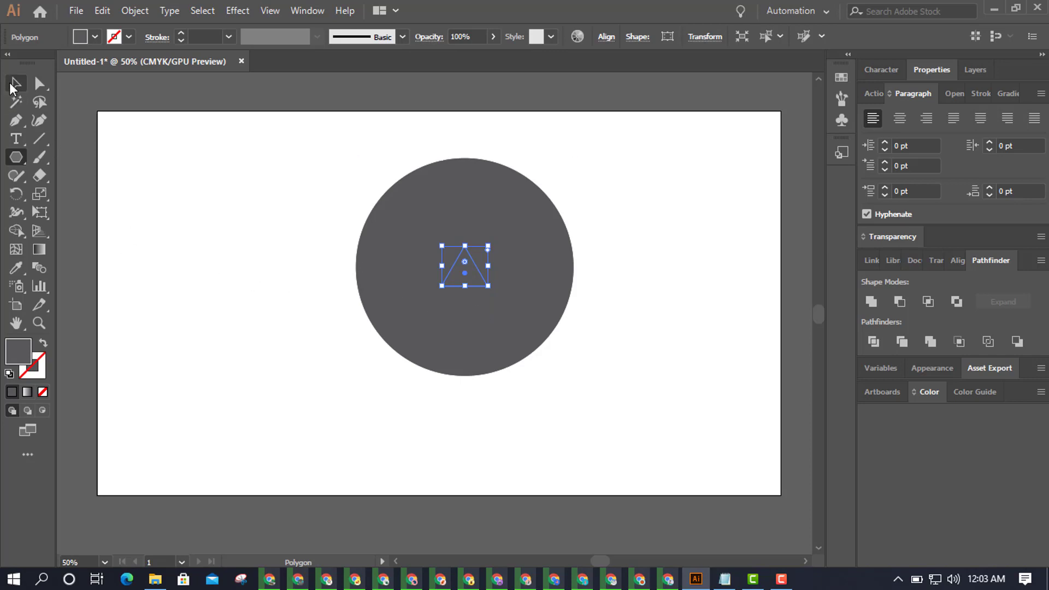
# Step: Try to recolour the triangle's fill with a bright, saturated red
pyautogui.doubleClick(13, 352)
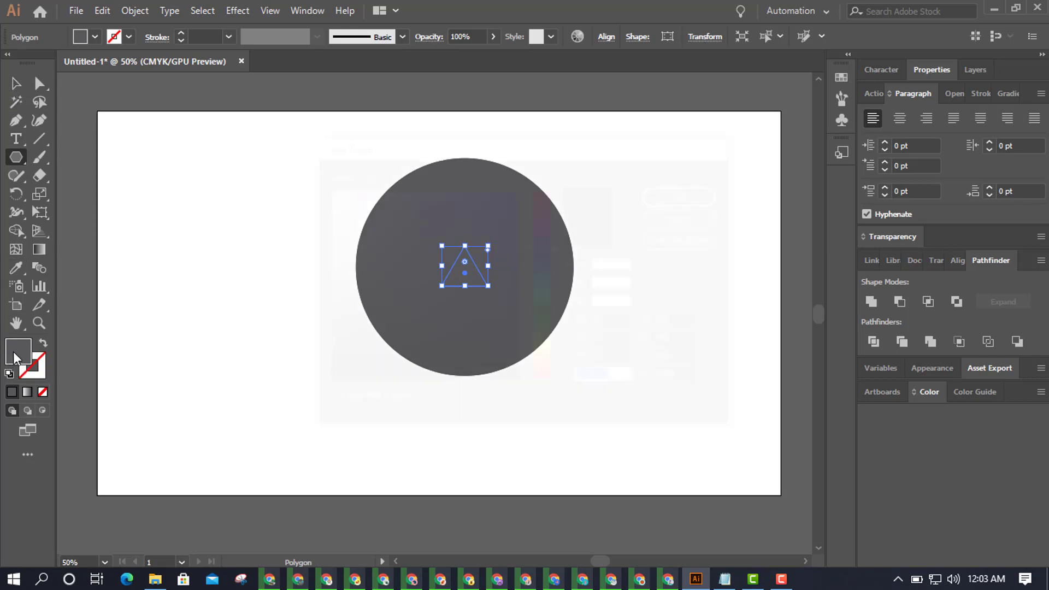
pyautogui.click(542, 191)
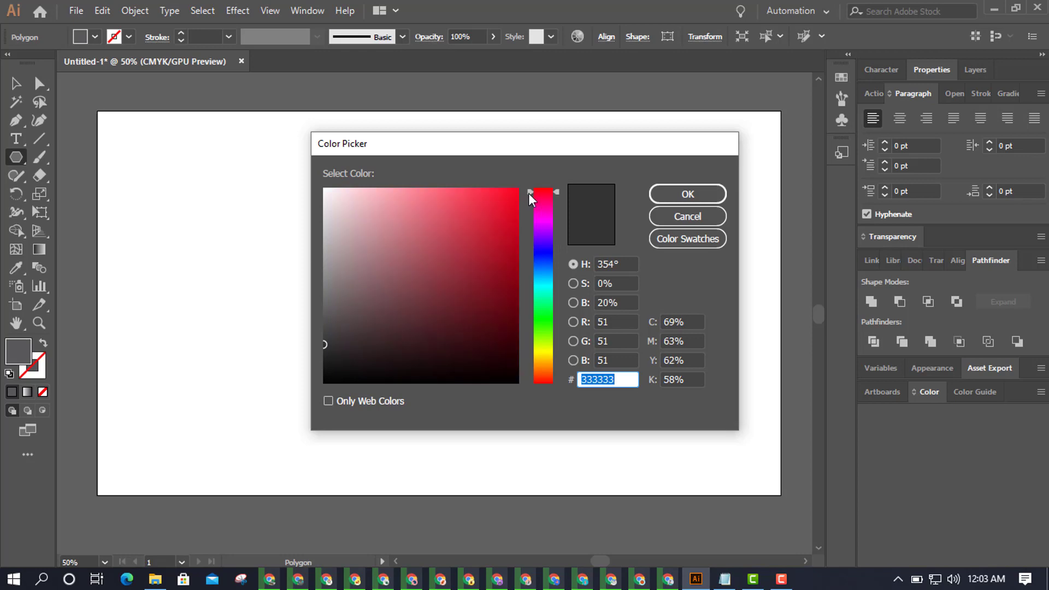
pyautogui.click(505, 194)
pyautogui.click(668, 194)
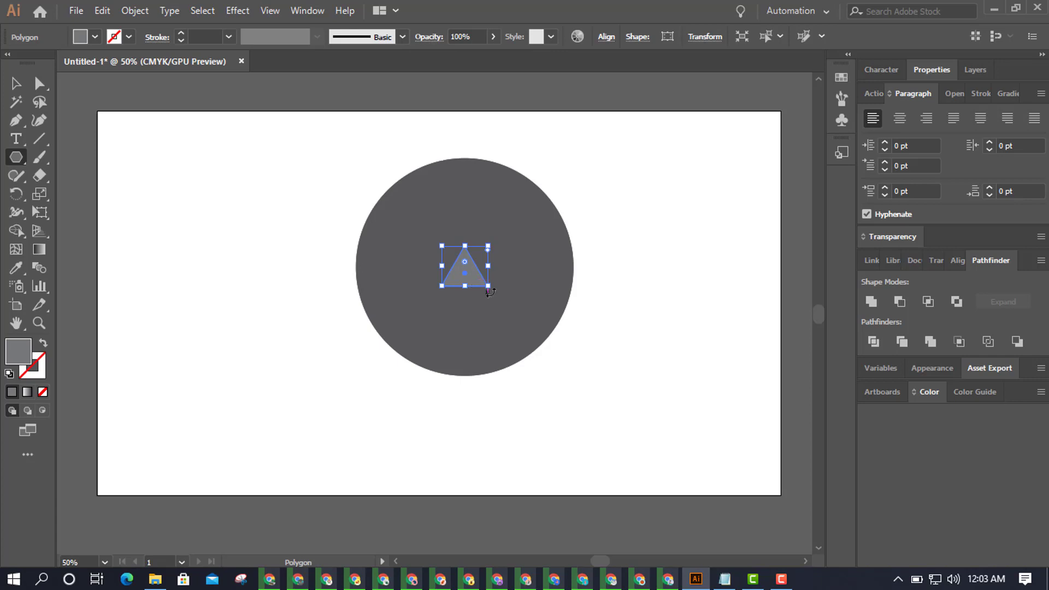
# Step: Rotate the triangle 90° clockwise so it points right, and fill it with white sampled from the artboard
pyautogui.moveTo(485, 293); pyautogui.dragTo(443, 313)
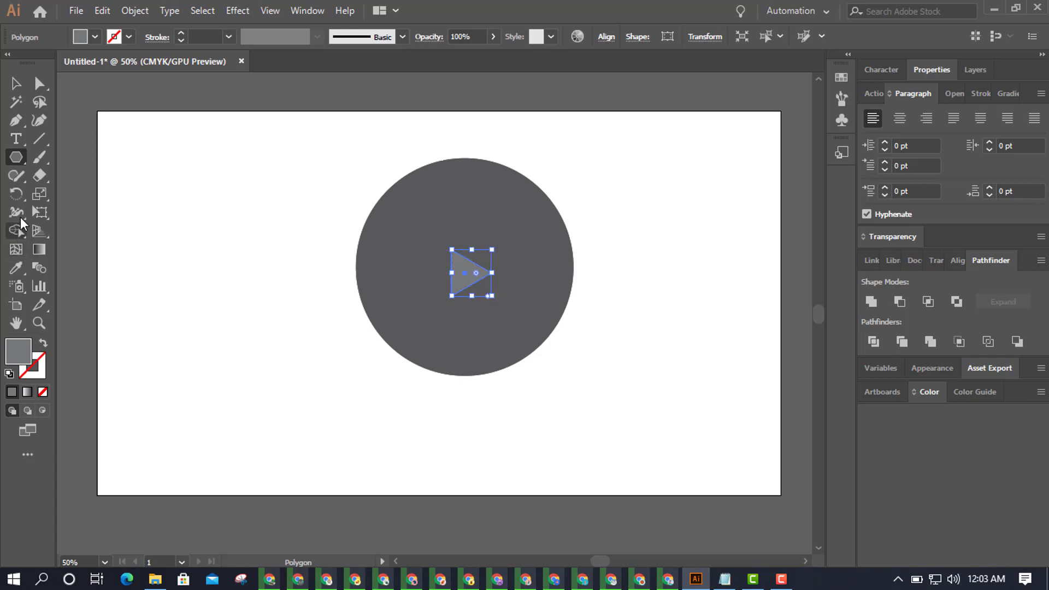
pyautogui.click(16, 269)
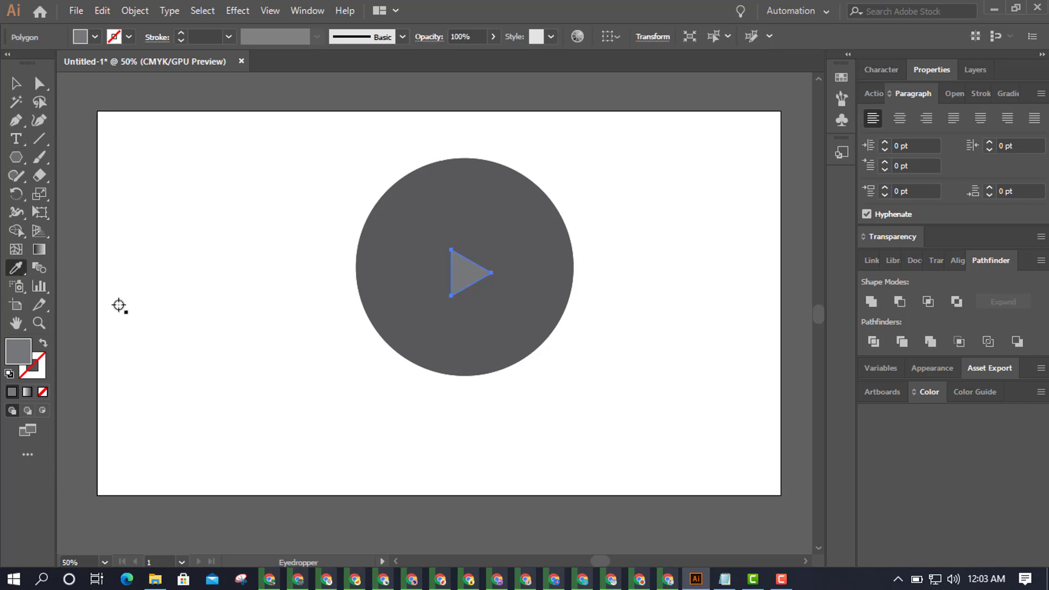
pyautogui.click(168, 318)
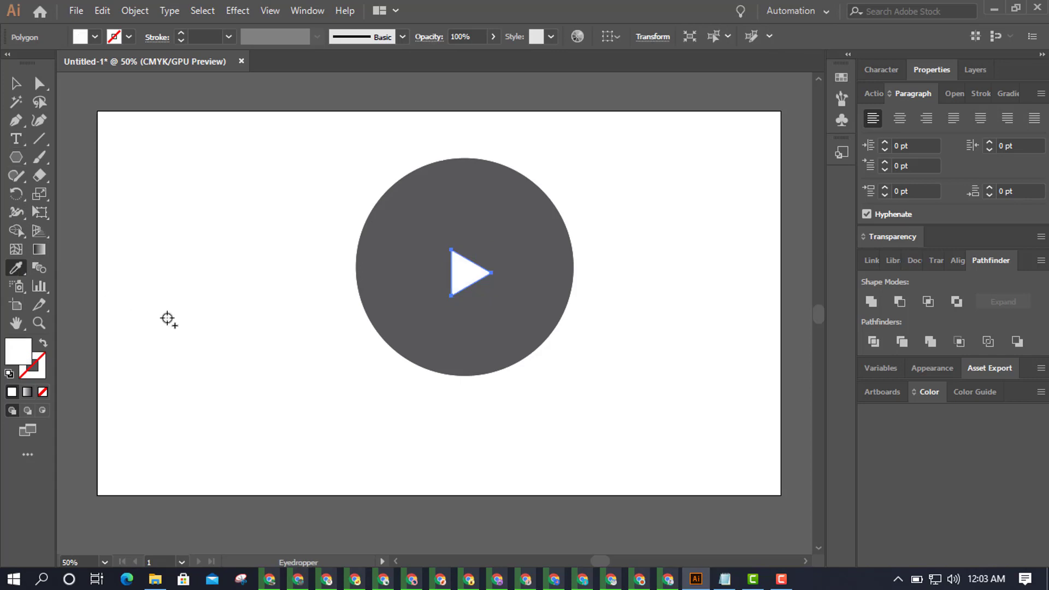
pyautogui.click(15, 83)
pyautogui.click(218, 233)
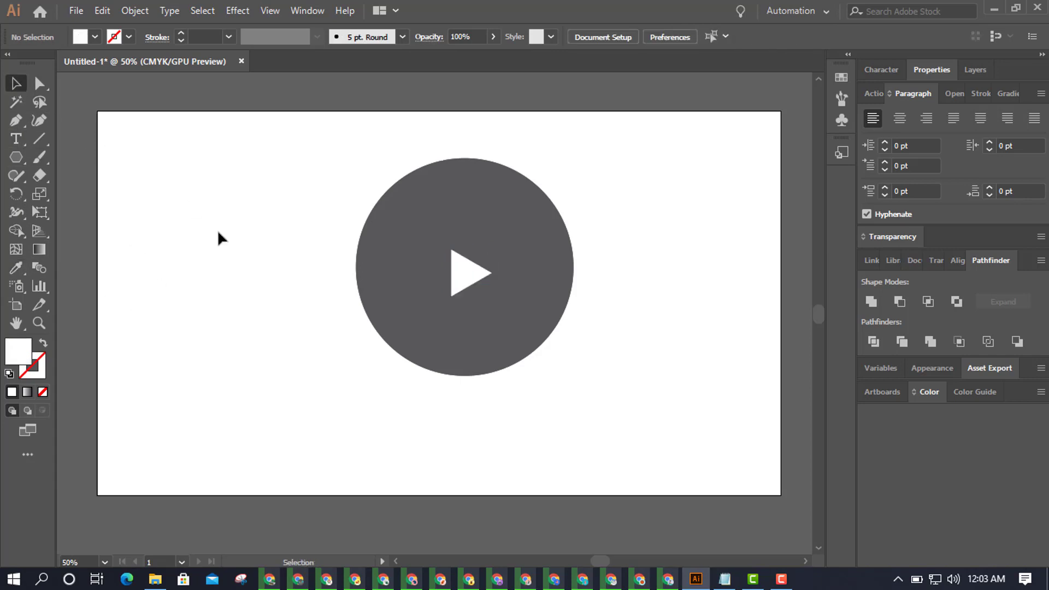
# Step: Enlarge the white triangle proportionally from its centre to roughly a third of the circle's width
pyautogui.click(460, 279)
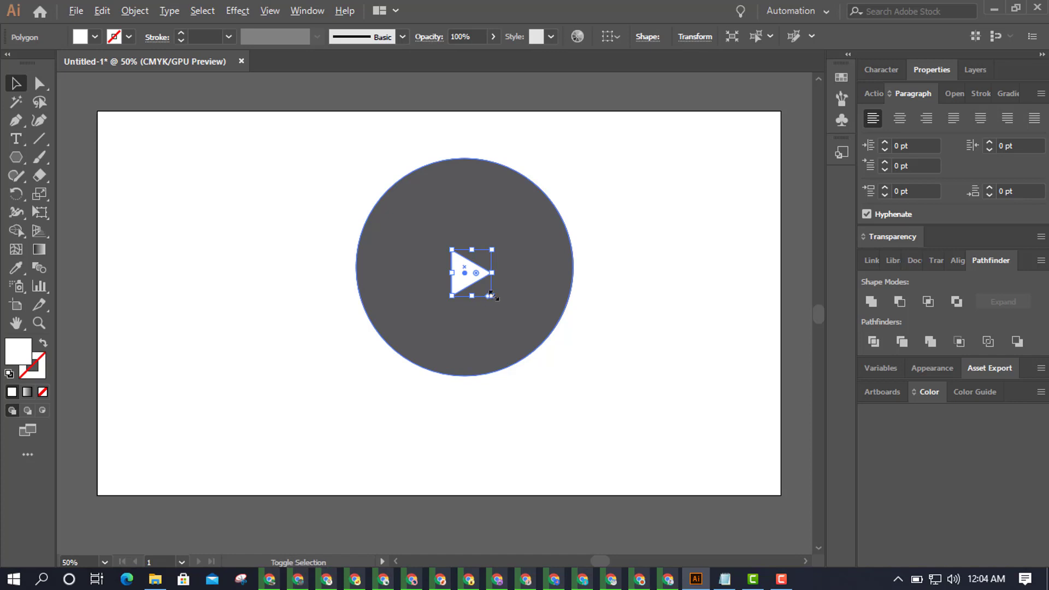
pyautogui.moveTo(490, 294); pyautogui.dragTo(538, 331)
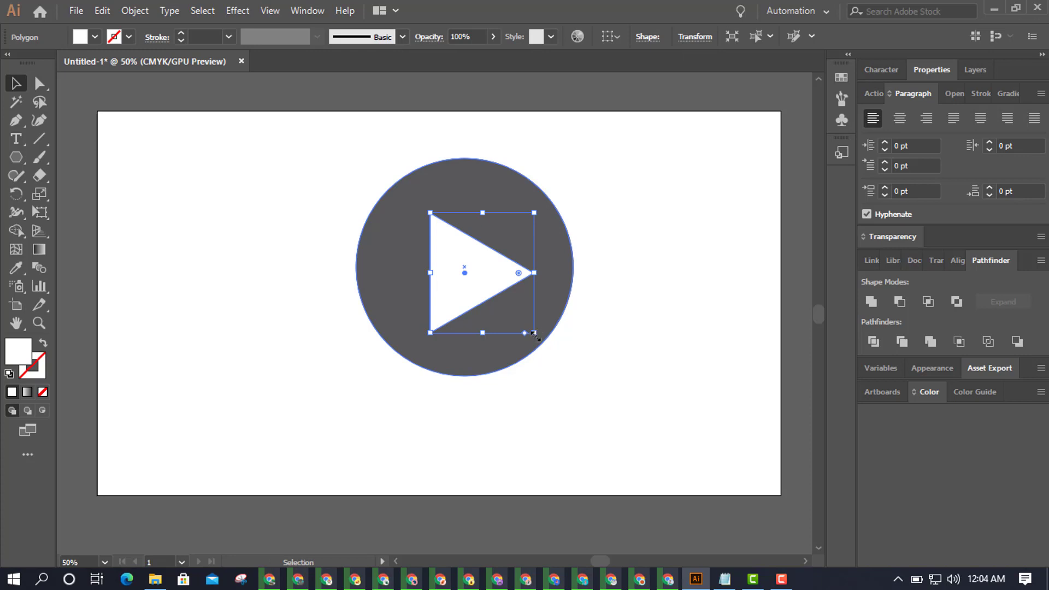
pyautogui.moveTo(534, 334); pyautogui.dragTo(519, 325)
pyautogui.click(599, 282)
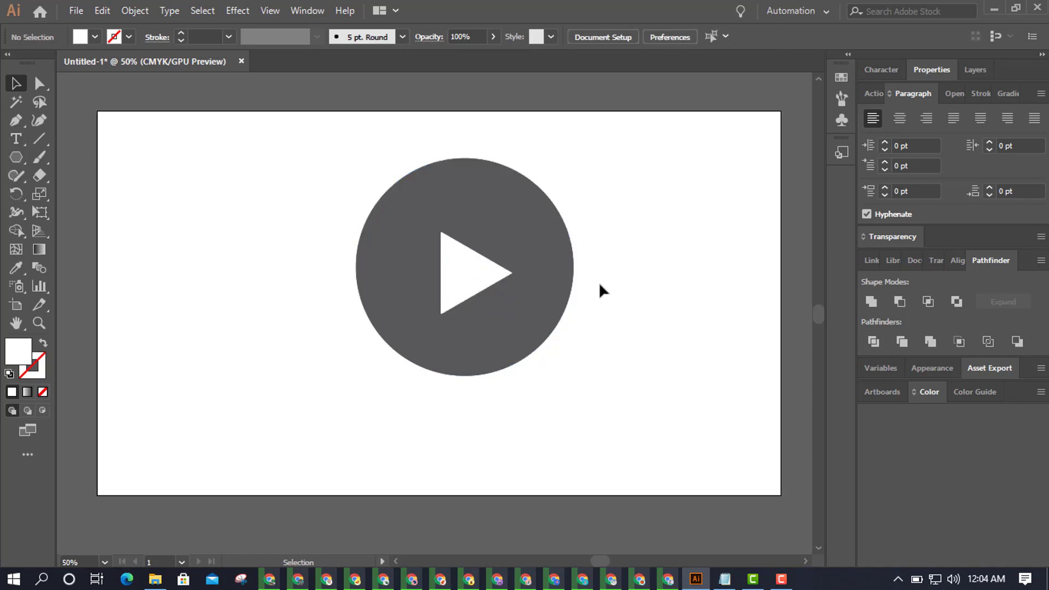
# Step: Reposition the circle and offset the triangle toward its lower right, then scale the triangle down to about a quarter of the circle's width
pyautogui.moveTo(566, 180); pyautogui.dragTo(373, 411)
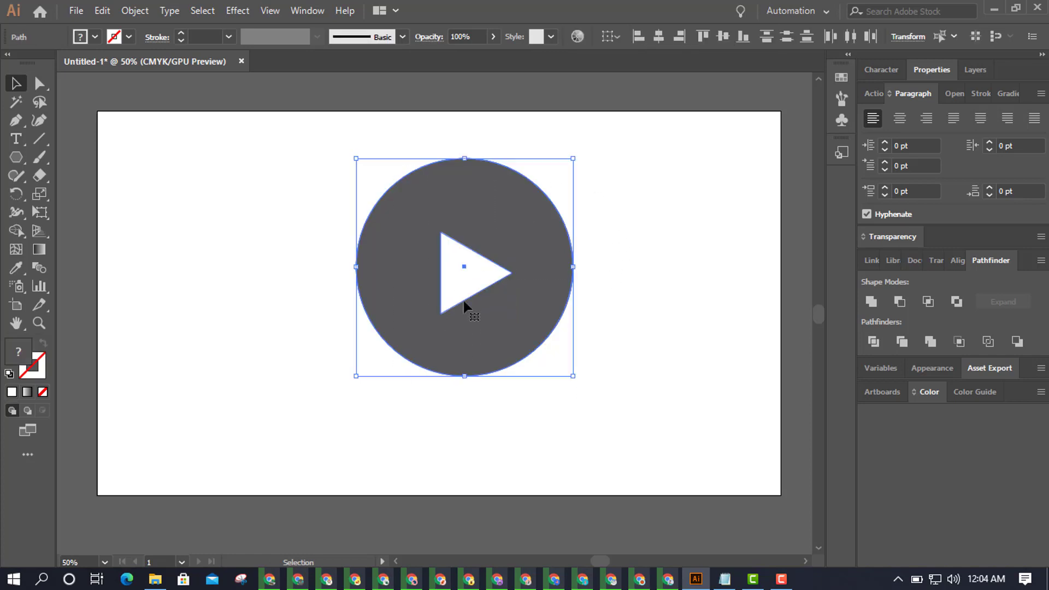
pyautogui.moveTo(465, 305)
pyautogui.mouseDown()
pyautogui.moveTo(481, 332)
pyautogui.moveTo(467, 273)
pyautogui.moveTo(471, 314)
pyautogui.mouseUp()
pyautogui.click(778, 370)
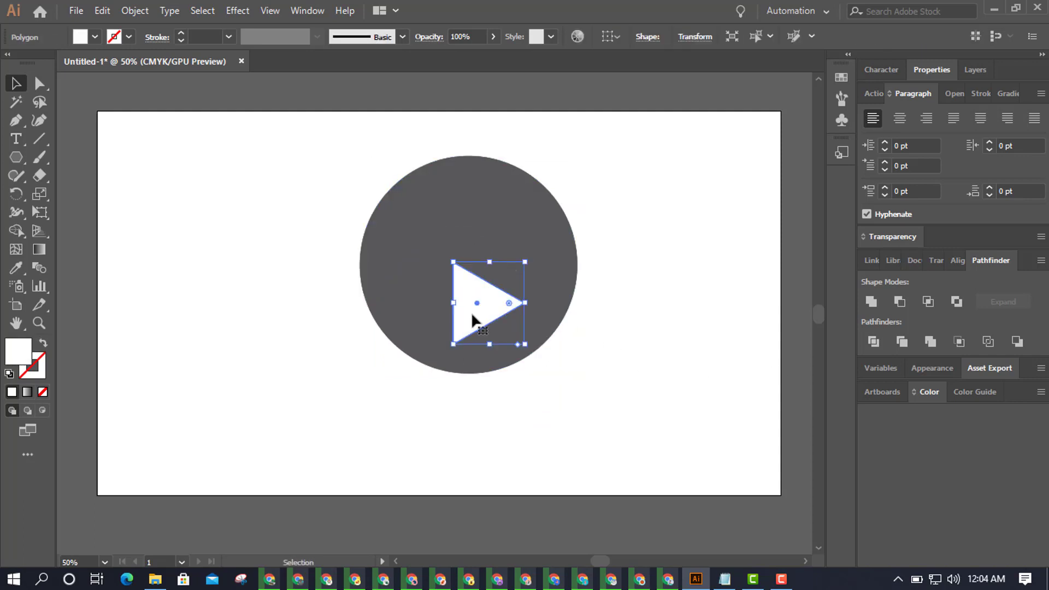
pyautogui.moveTo(525, 344); pyautogui.dragTo(522, 335)
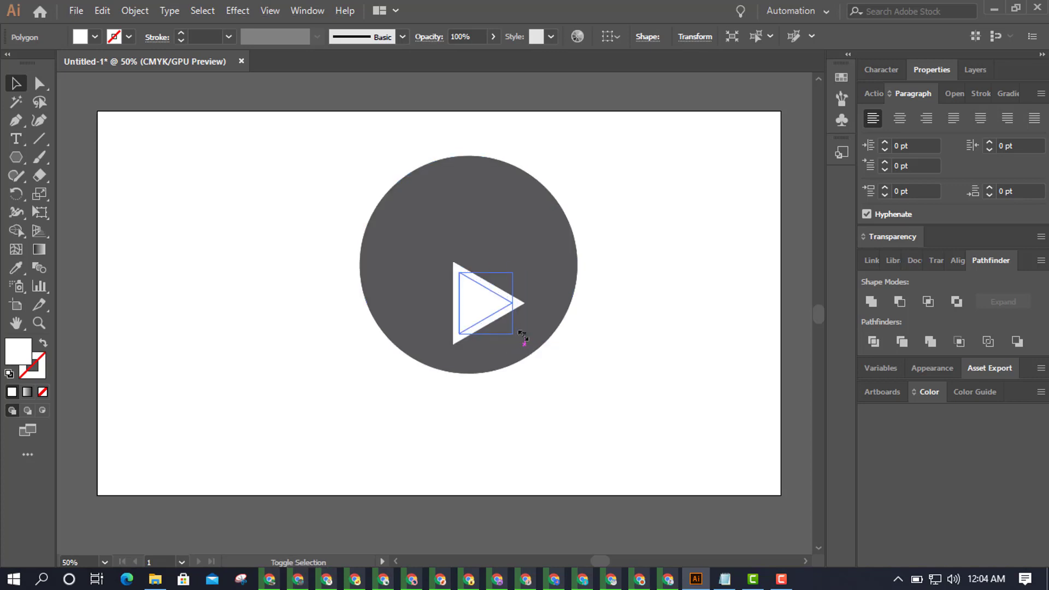
pyautogui.click(659, 249)
# Step: Align the circle and triangle to each other's horizontal and vertical centres
pyautogui.moveTo(627, 171); pyautogui.dragTo(553, 334)
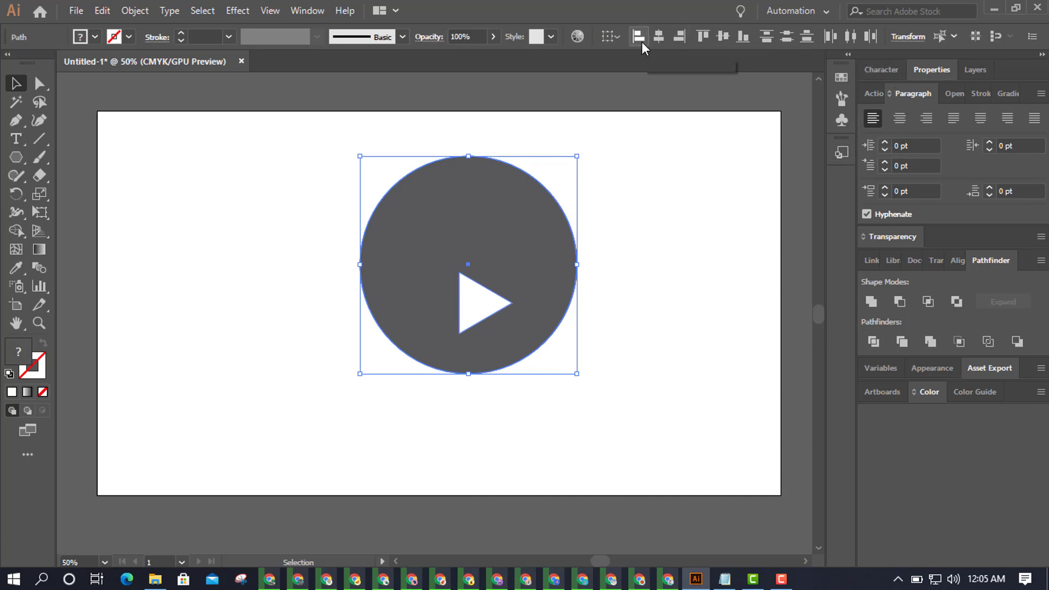
pyautogui.click(657, 39)
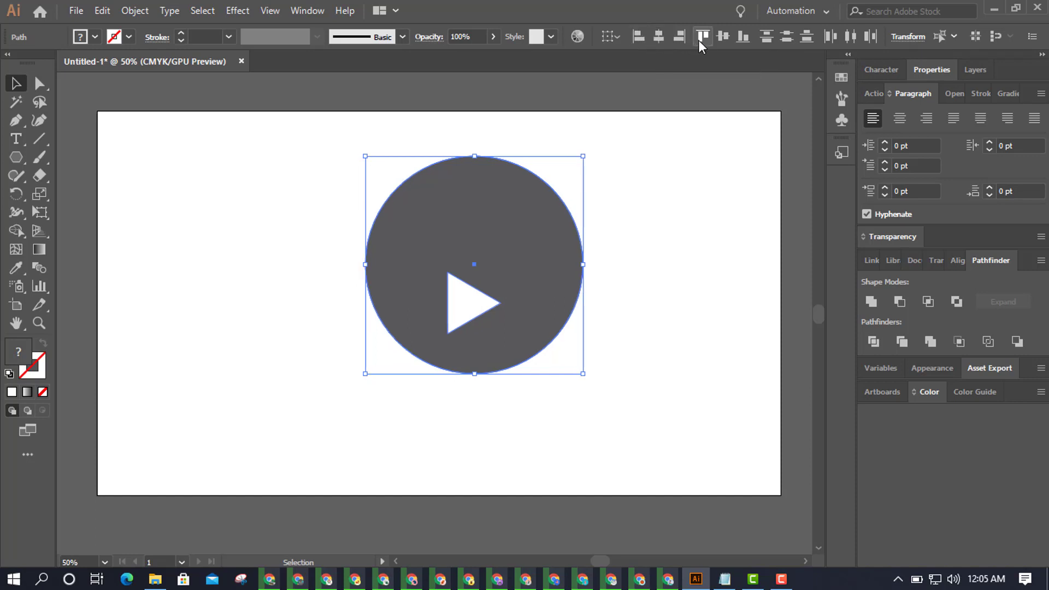
pyautogui.click(722, 40)
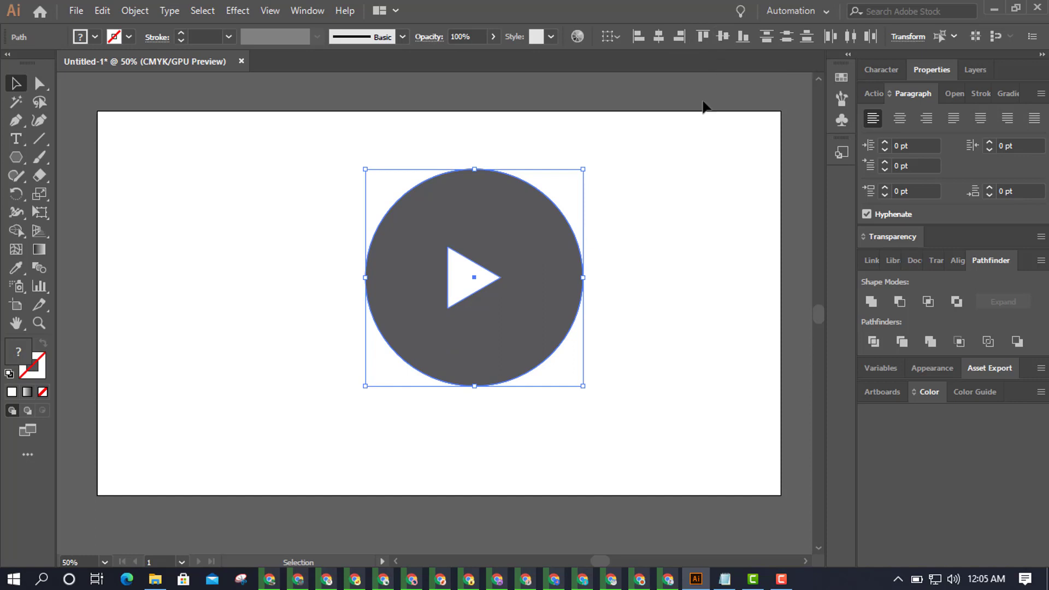
pyautogui.click(645, 256)
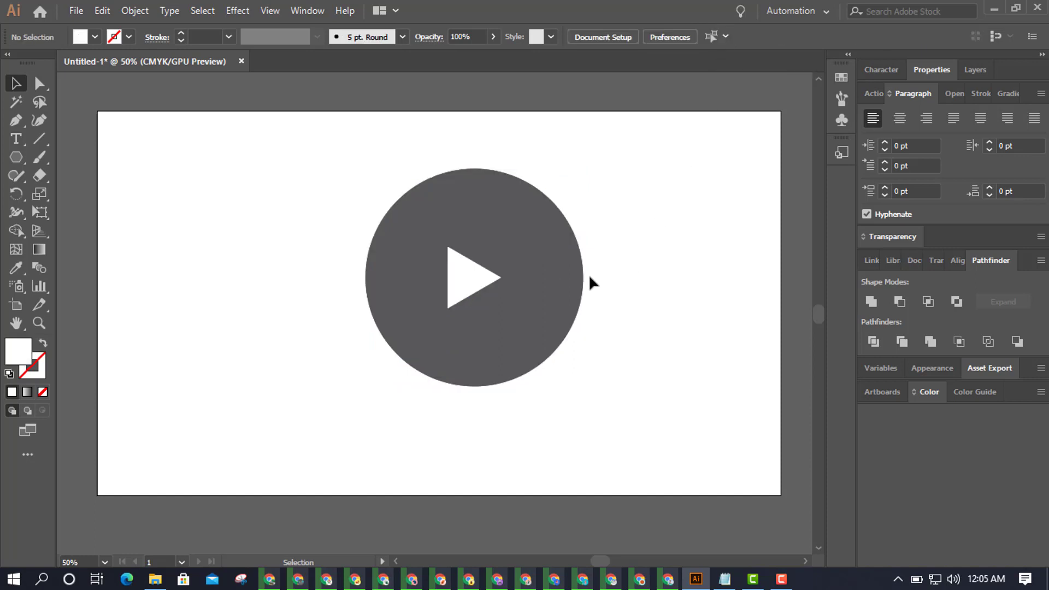
pyautogui.click(464, 287)
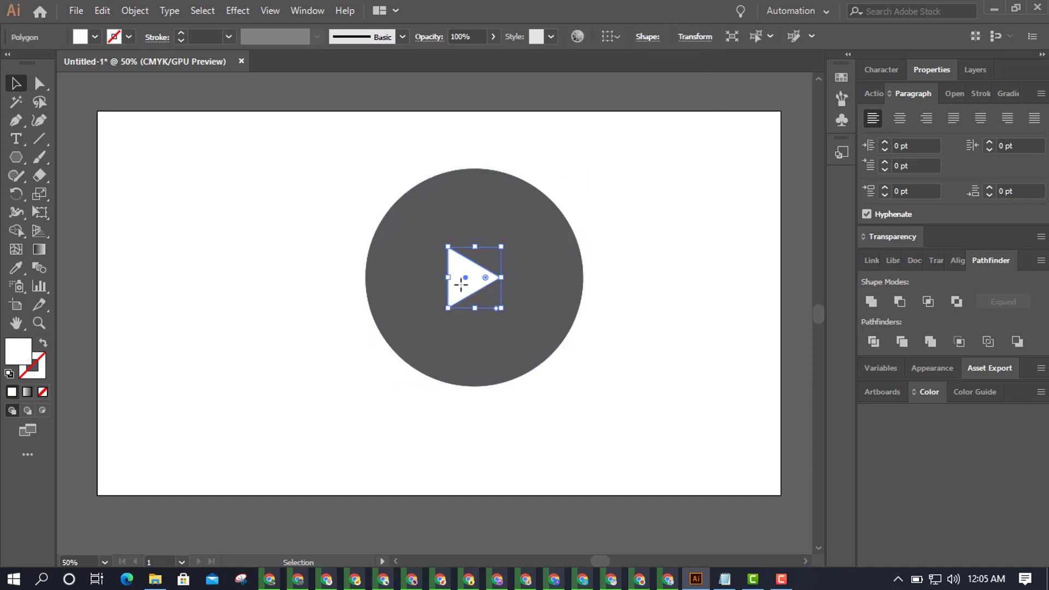
pyautogui.click(623, 279)
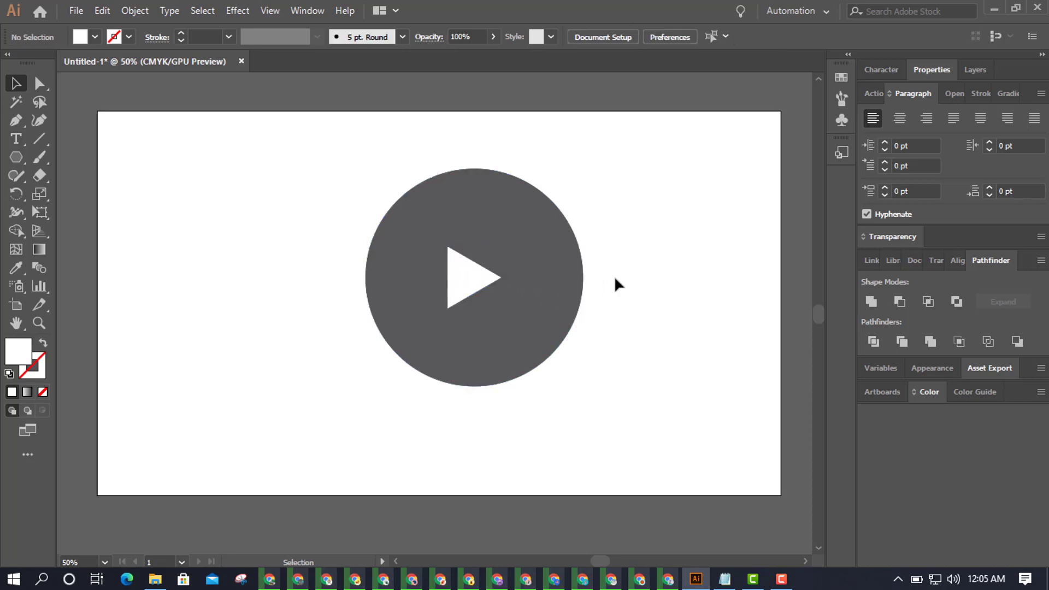
# Step: Apply the blue-violet fill colour #4828E5 to the circle
pyautogui.click(560, 260)
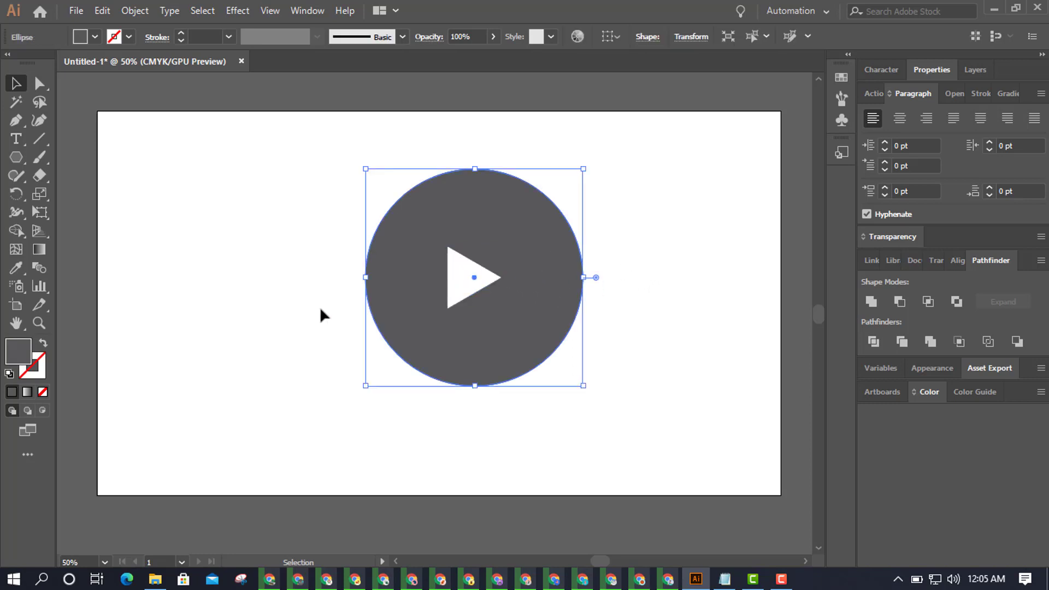
pyautogui.doubleClick(30, 356)
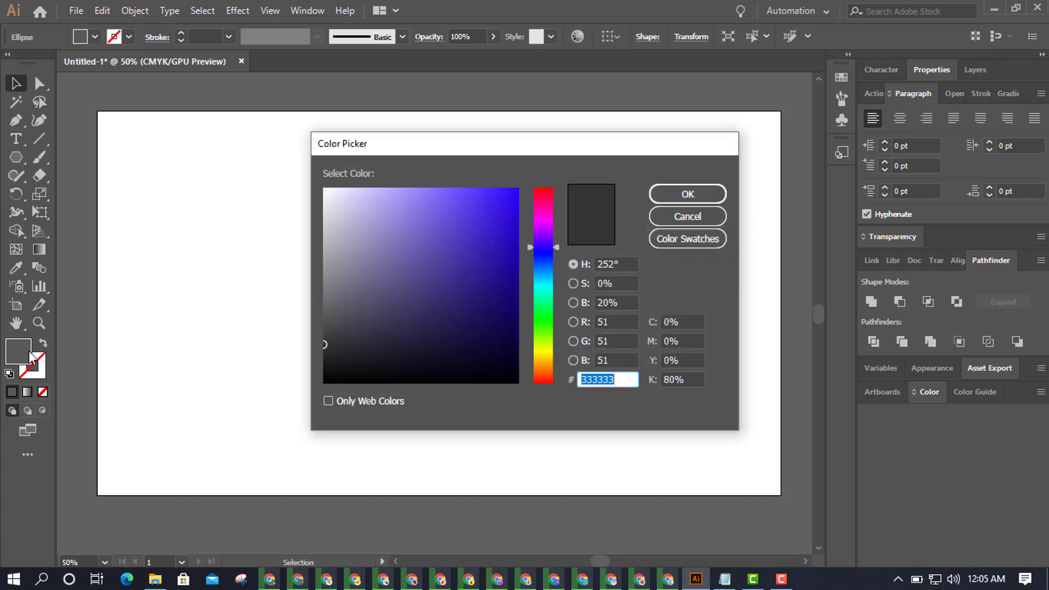
pyautogui.click(486, 207)
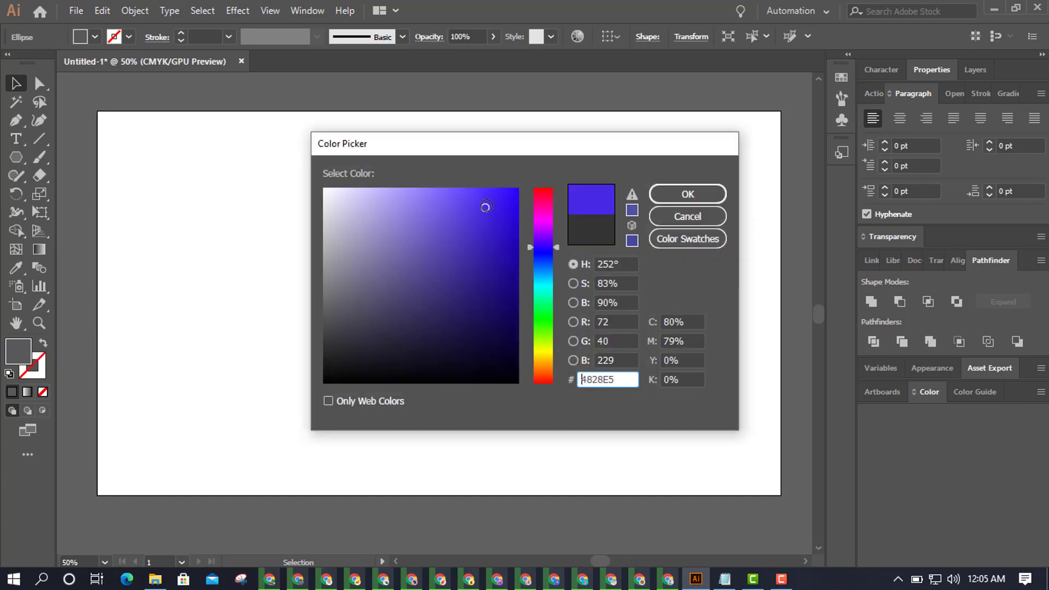
pyautogui.click(664, 194)
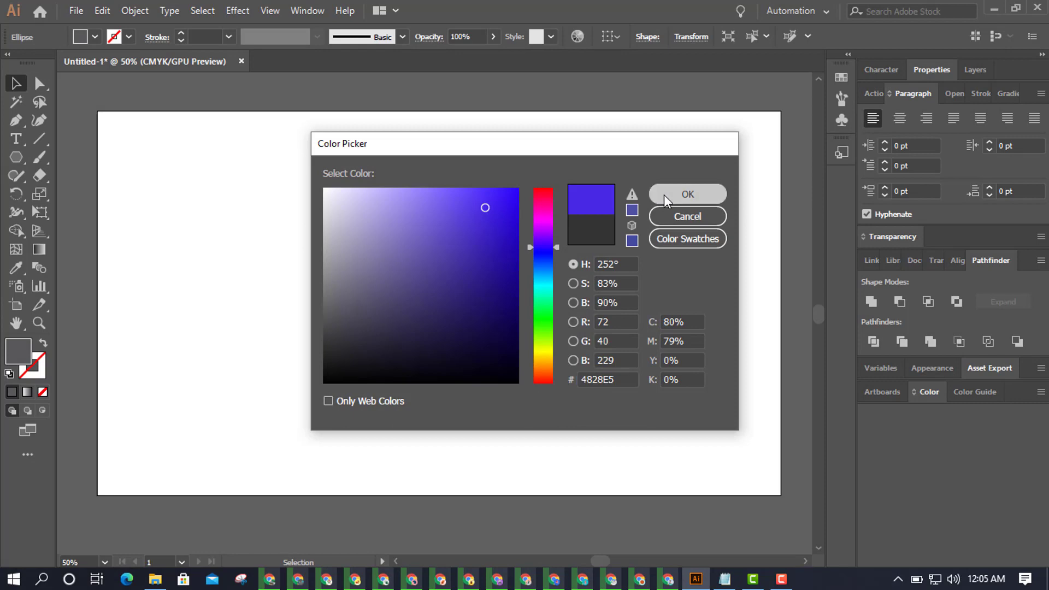
pyautogui.click(620, 319)
pyautogui.click(552, 324)
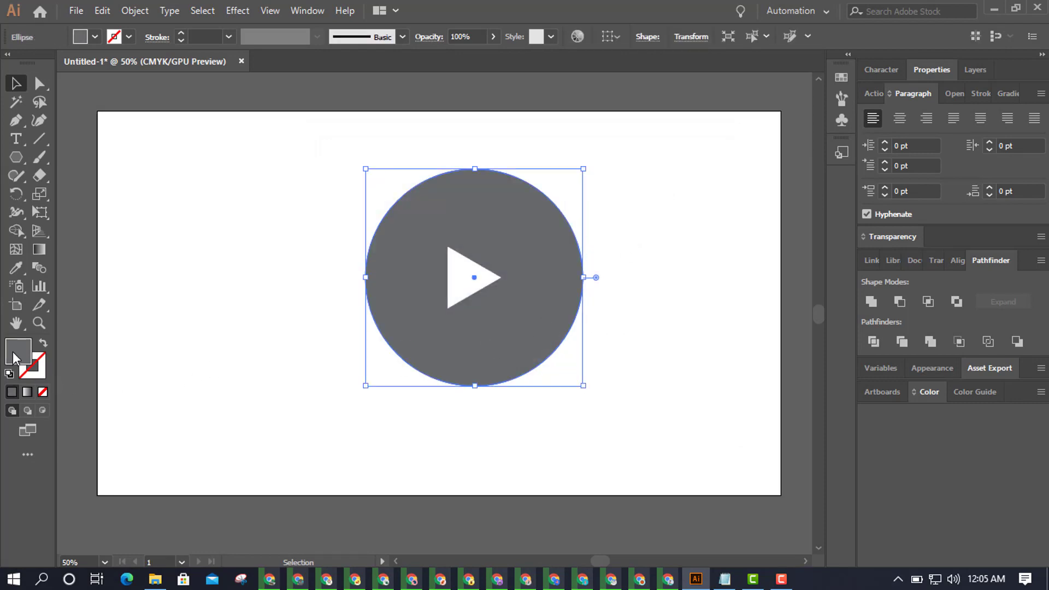
# Step: Try a gradient fill on the circle, then replace it with the web-safe blue #3333FF
pyautogui.click(23, 392)
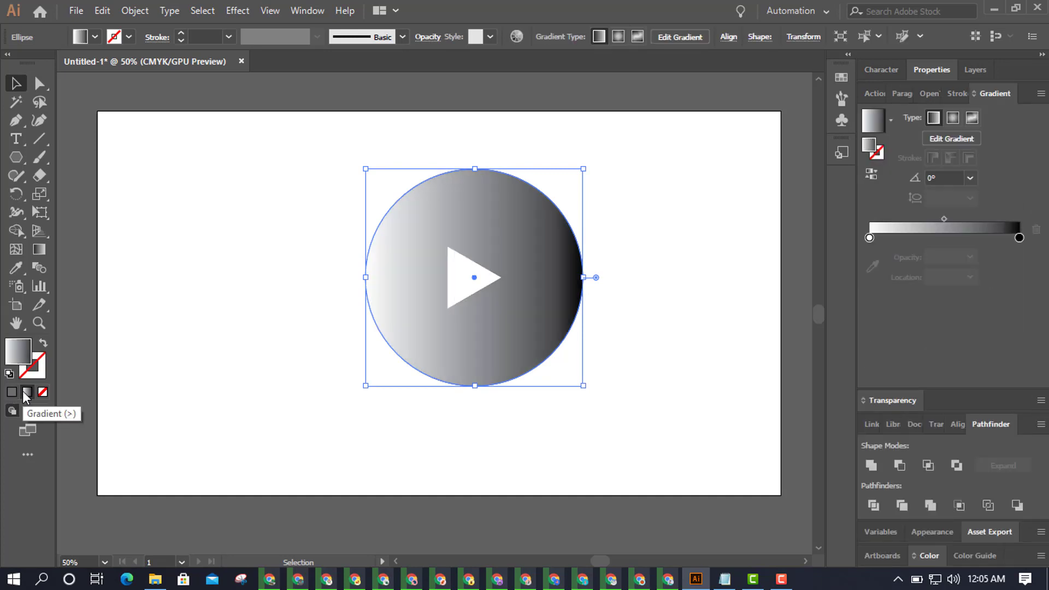
pyautogui.doubleClick(21, 355)
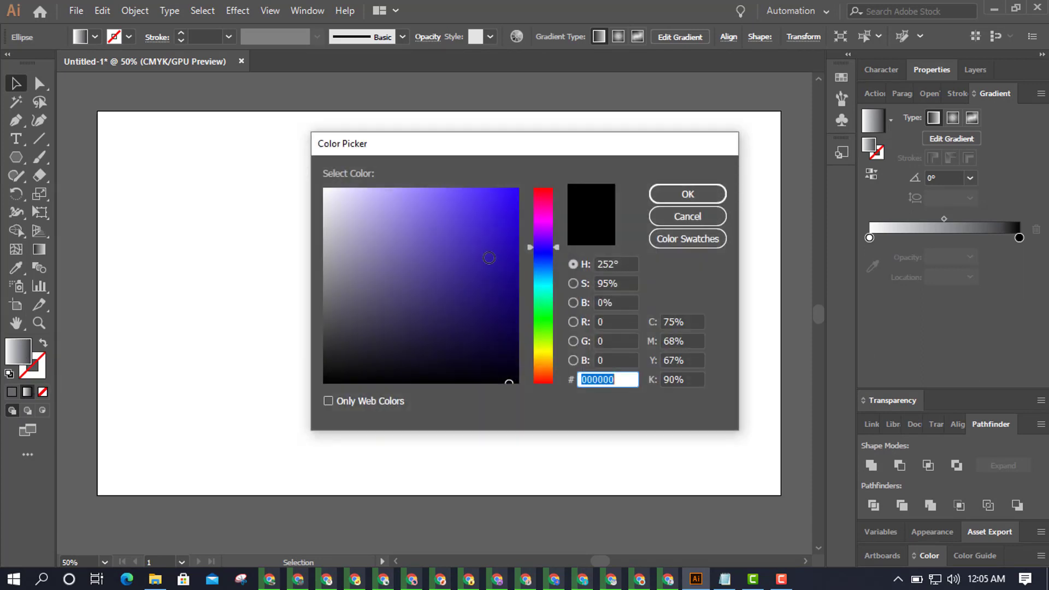
pyautogui.click(487, 258)
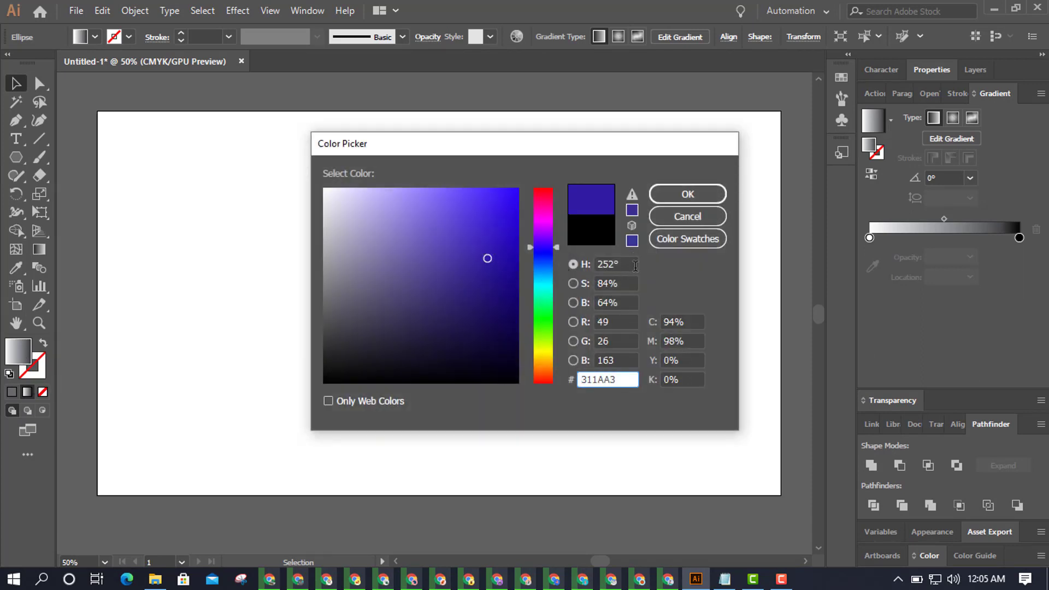
pyautogui.click(329, 402)
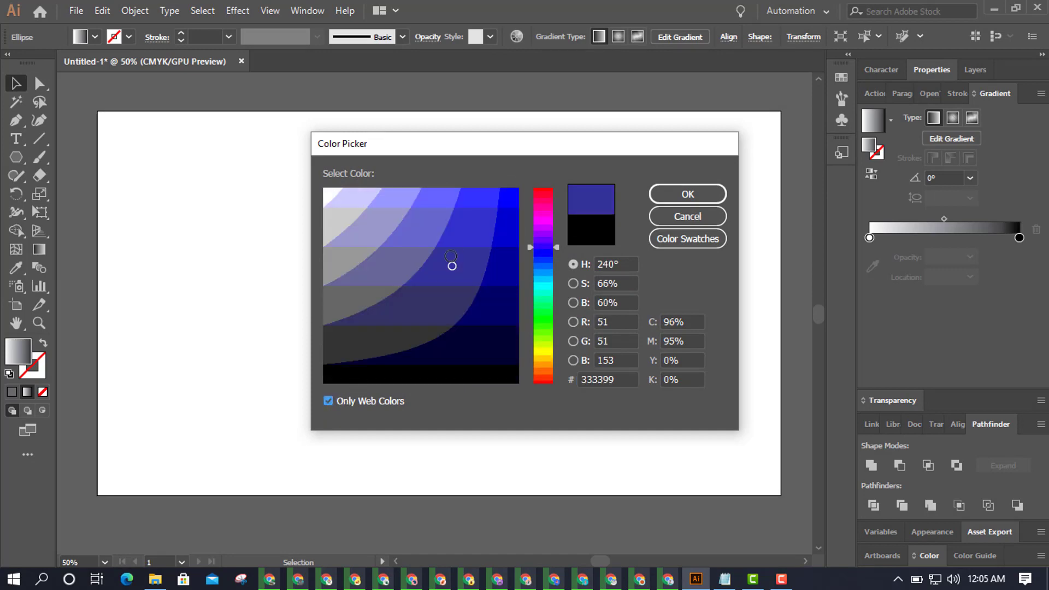
pyautogui.moveTo(452, 266); pyautogui.dragTo(487, 203)
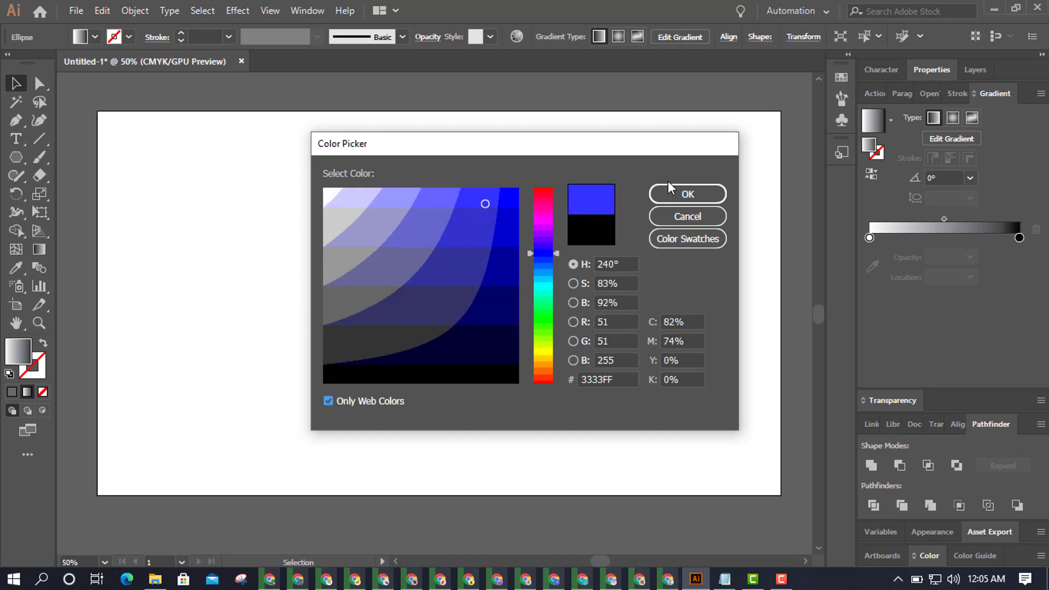
pyautogui.click(687, 186)
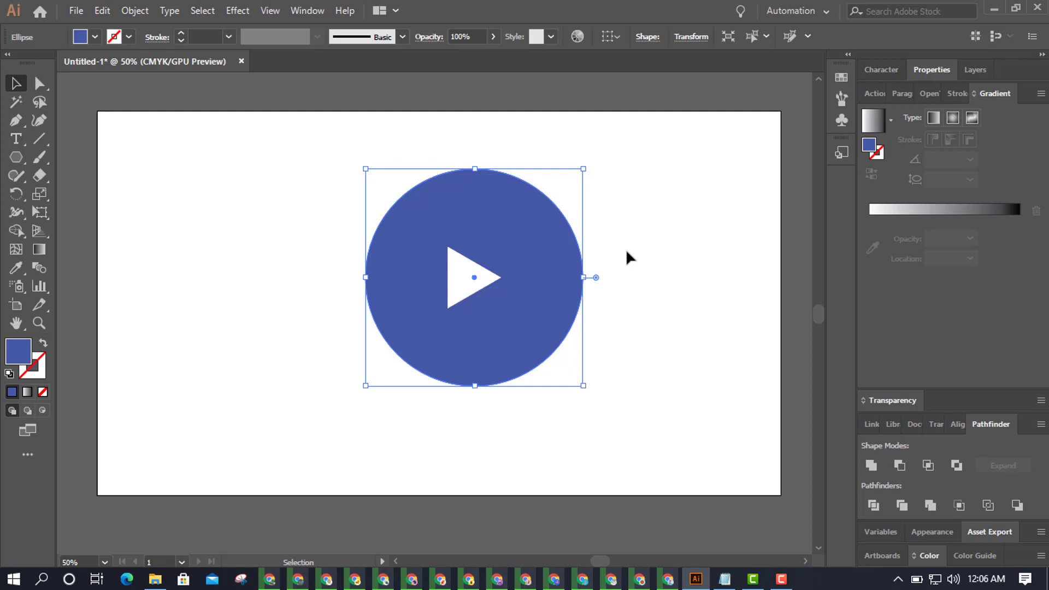
# Step: Recolour the circle with the web-safe red #FF0033 and deselect it
pyautogui.doubleClick(28, 358)
pyautogui.click(543, 194)
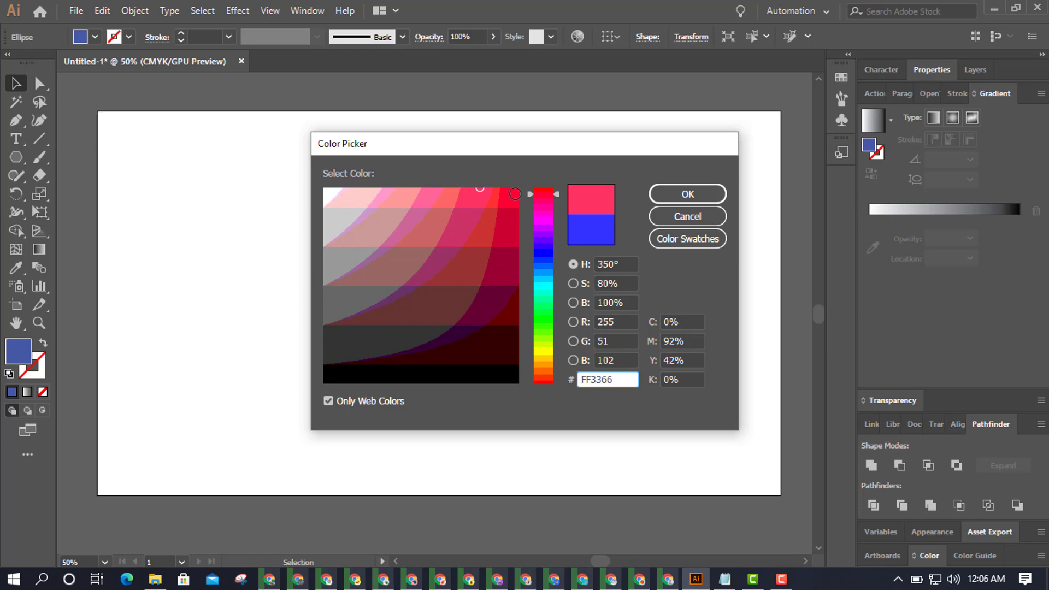
pyautogui.click(514, 194)
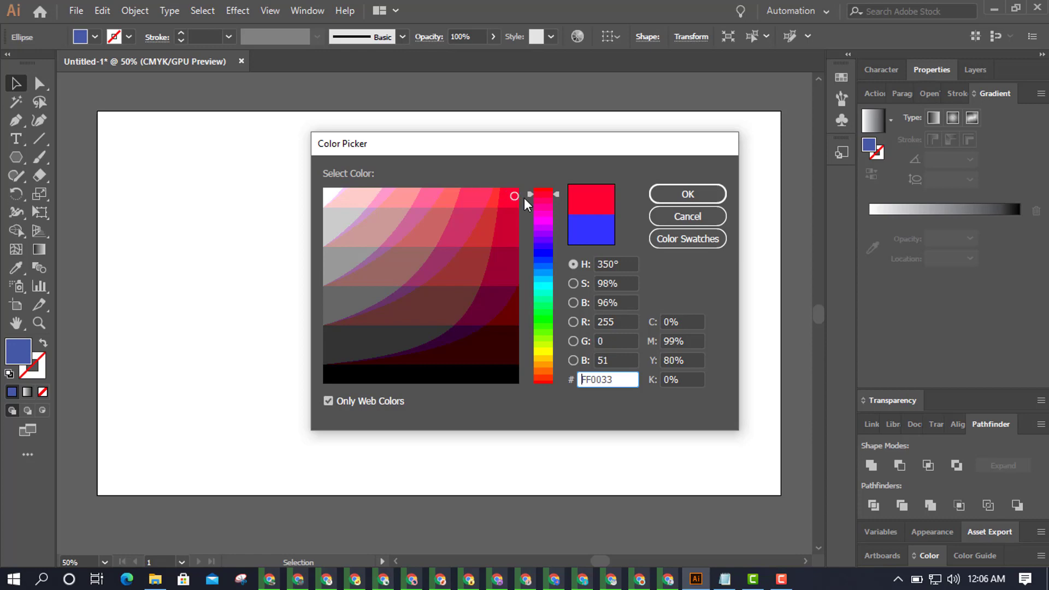
pyautogui.click(672, 198)
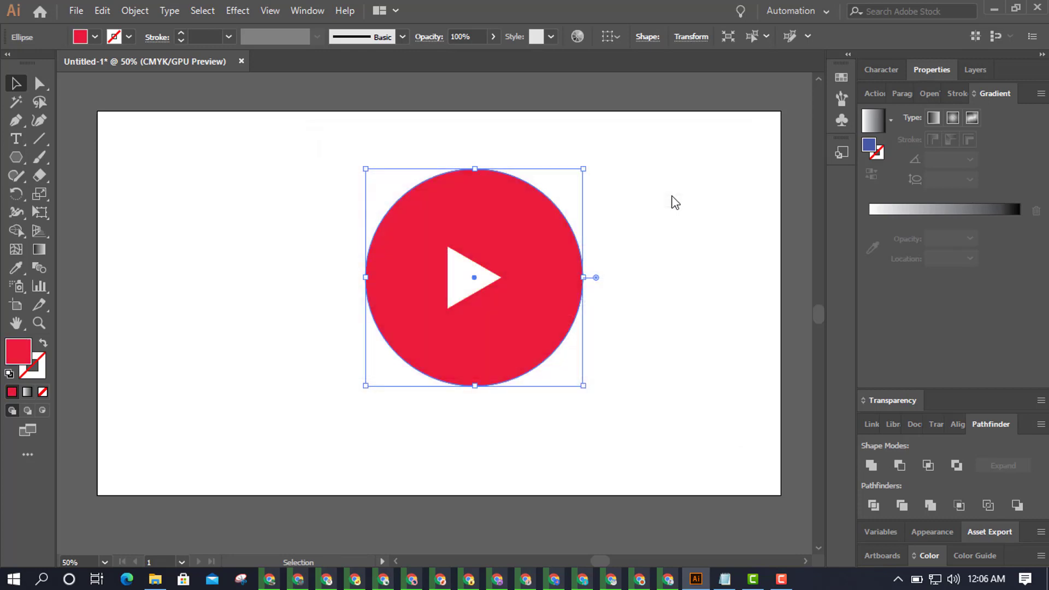
pyautogui.click(662, 301)
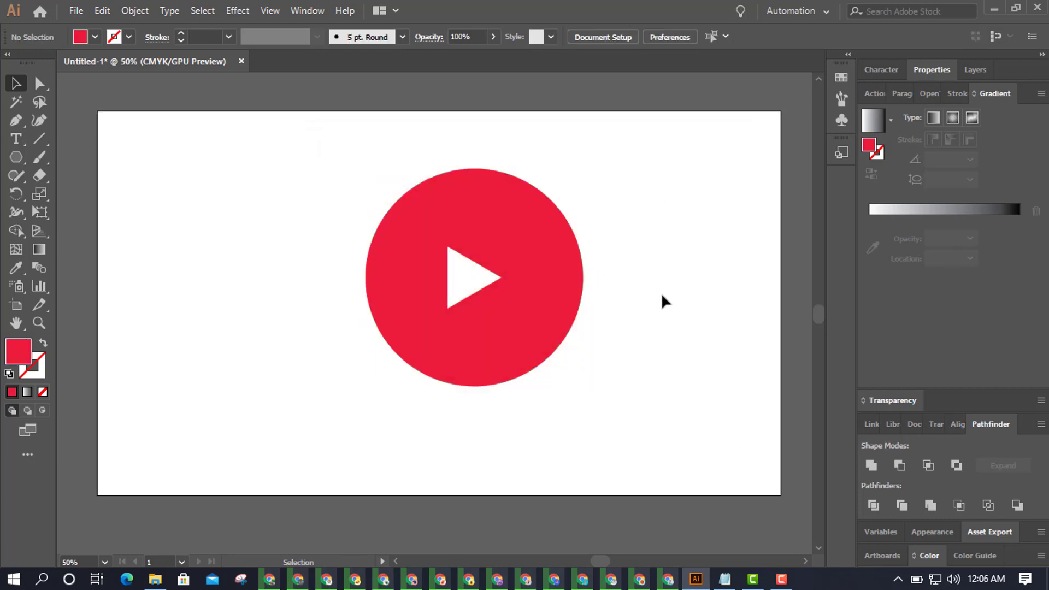
# Step: Select the circle and triangle together and scale them down proportionally from their shared centre to slightly over half their size
pyautogui.moveTo(351, 195); pyautogui.dragTo(545, 348)
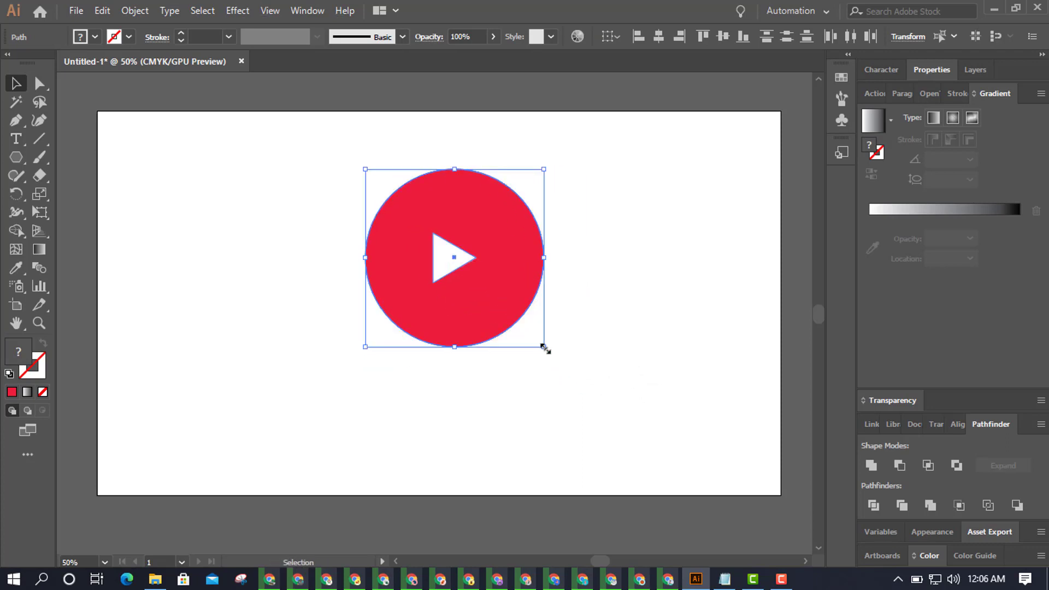
pyautogui.press('a')
pyautogui.hotkey('ctrl', 'z')
pyautogui.press('v')
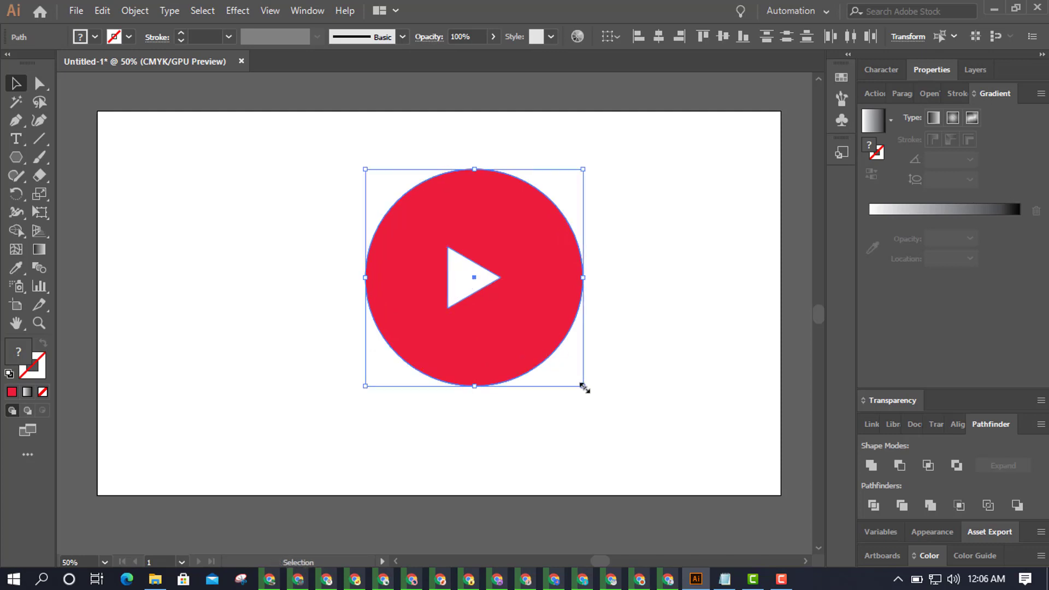
pyautogui.moveTo(584, 387); pyautogui.dragTo(535, 345)
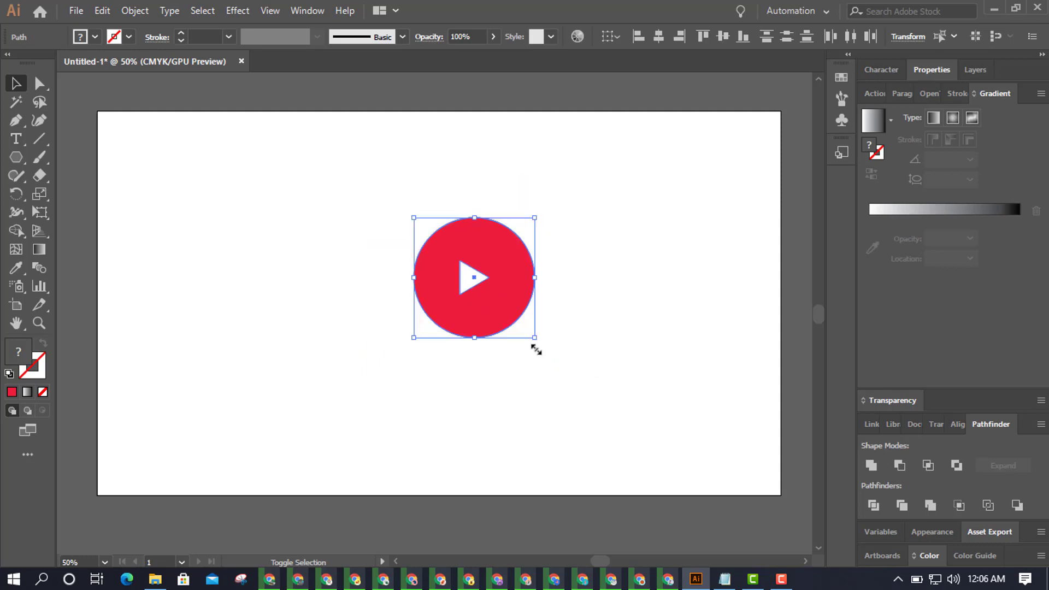
pyautogui.click(642, 363)
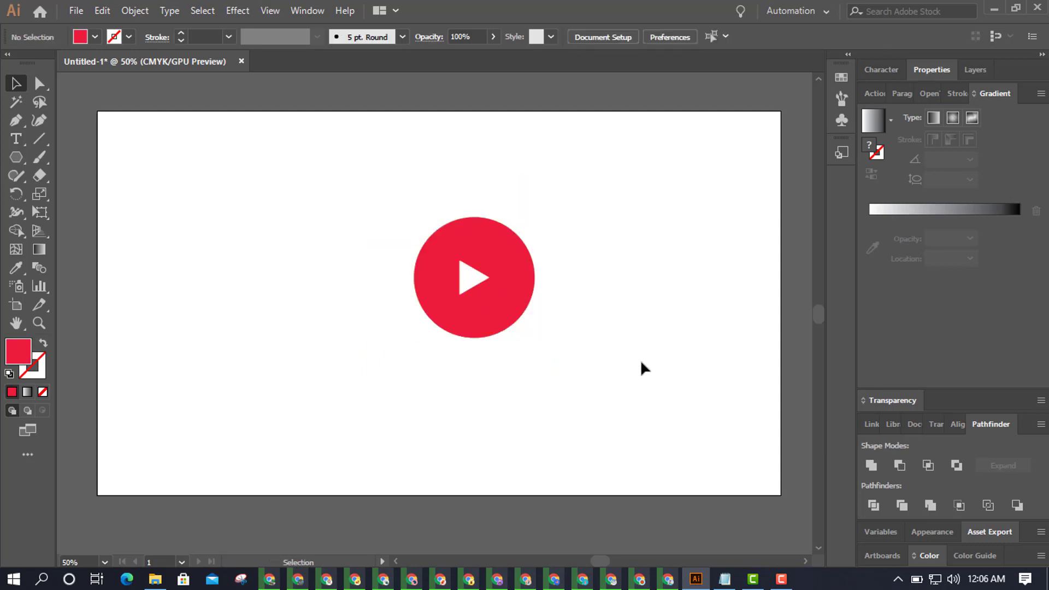
# Step: Try enlarging only the circle from its centre to about twice its size, and undo that resize
pyautogui.click(480, 326)
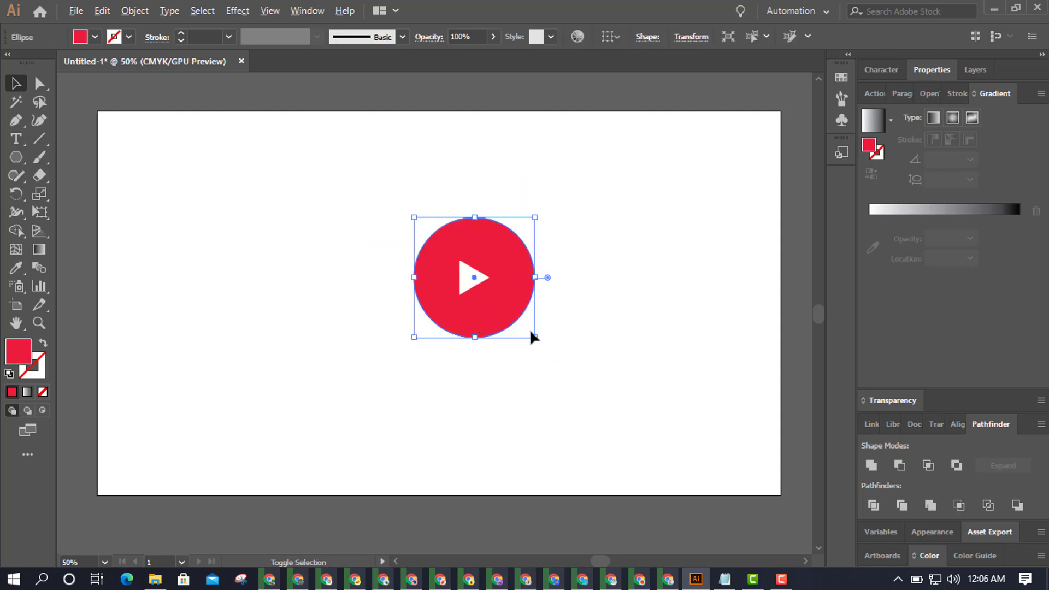
pyautogui.moveTo(536, 337); pyautogui.dragTo(595, 398)
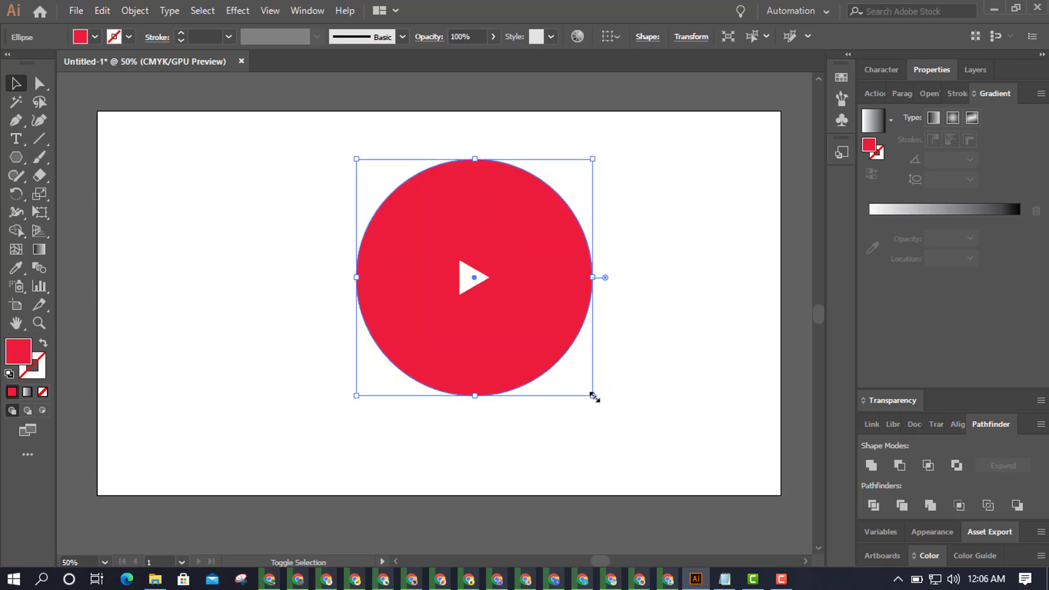
pyautogui.hotkey('ctrl', 'z')
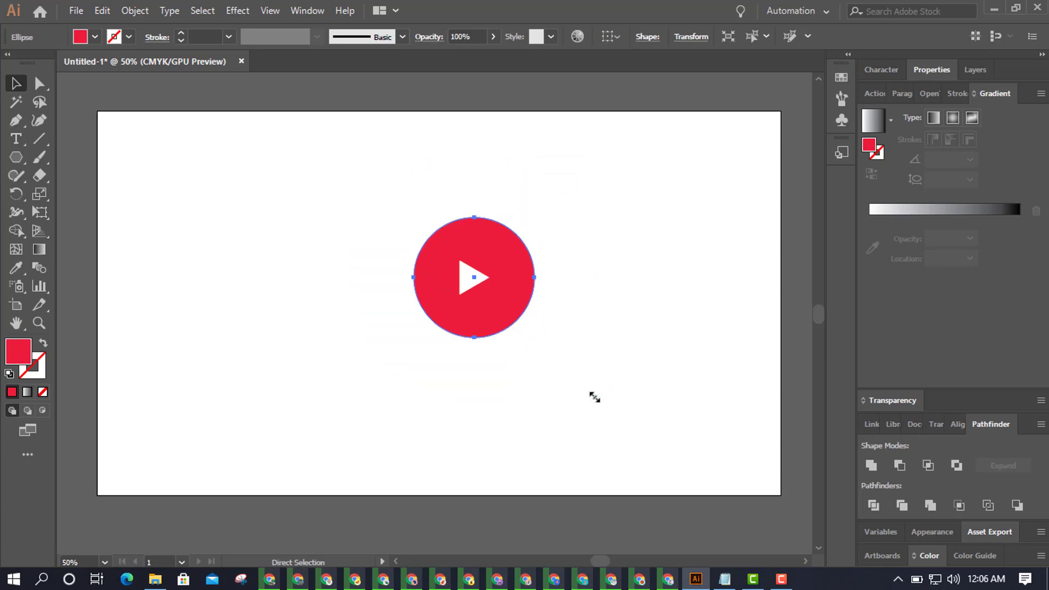
# Step: Select the circle and triangle together and enlarge them proportionally from their centre until the circle spans about 60% of the artboard's height
pyautogui.click(505, 173)
pyautogui.moveTo(394, 199); pyautogui.dragTo(650, 360)
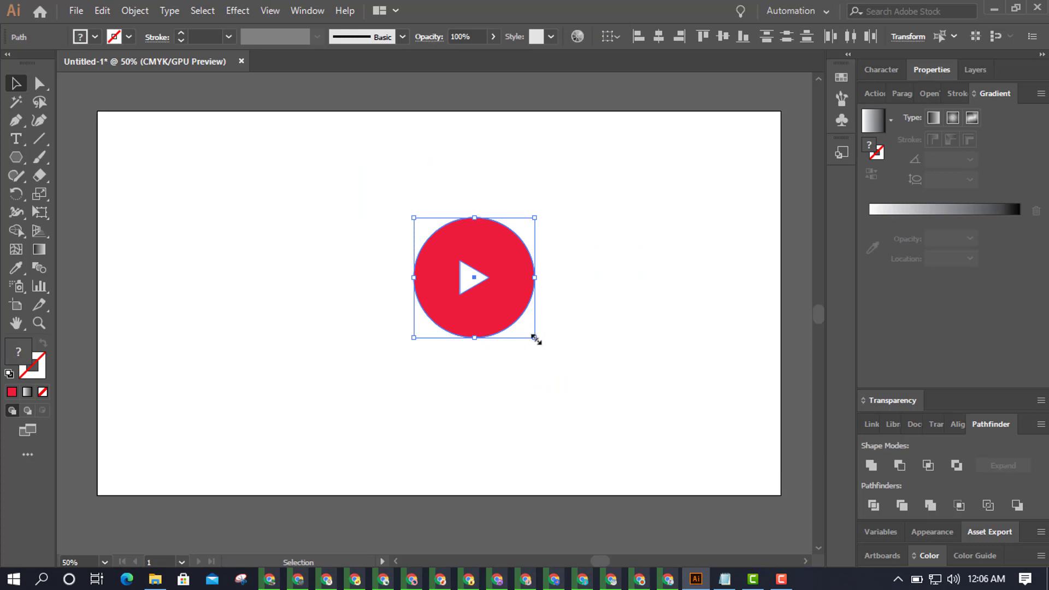
pyautogui.moveTo(536, 339); pyautogui.dragTo(629, 391)
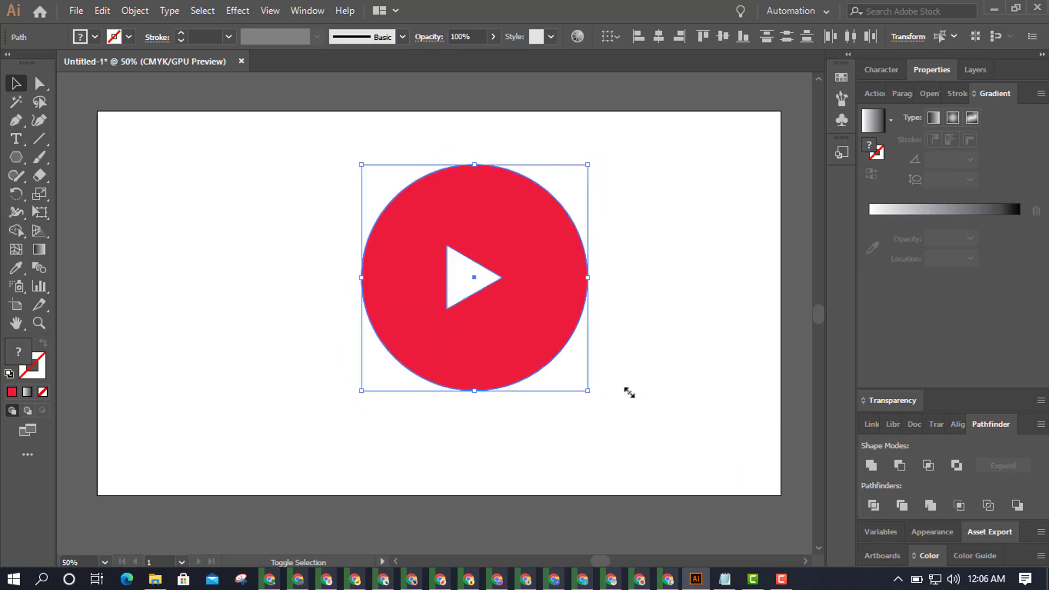
pyautogui.click(695, 386)
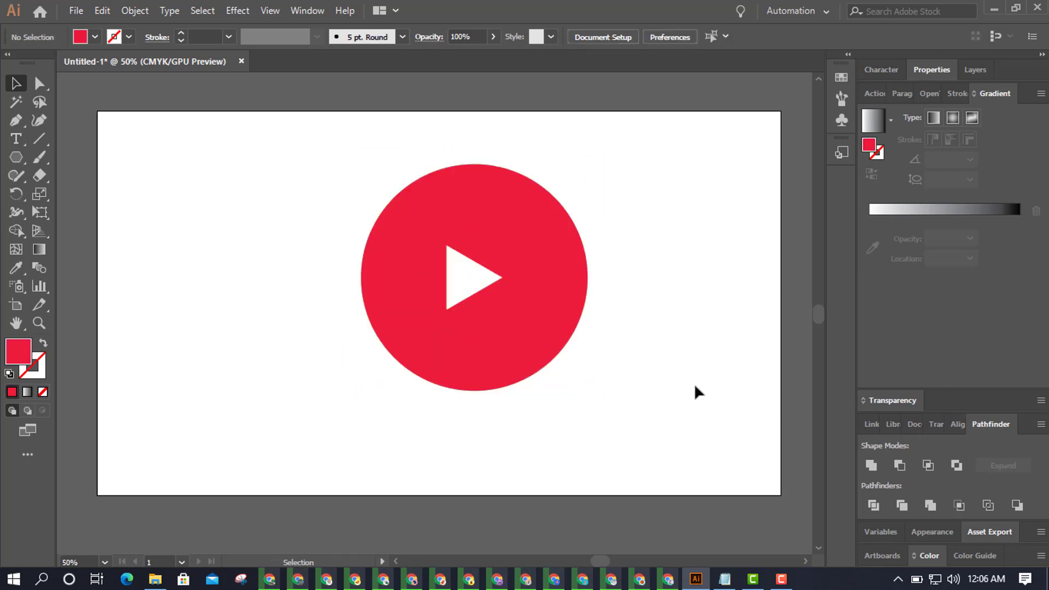
pyautogui.click(547, 346)
pyautogui.click(697, 341)
# Step: Place the black placeholder text "Lorem ipsum" at about 104.85 pt, slightly overlapping the circle's lower edge
pyautogui.click(15, 139)
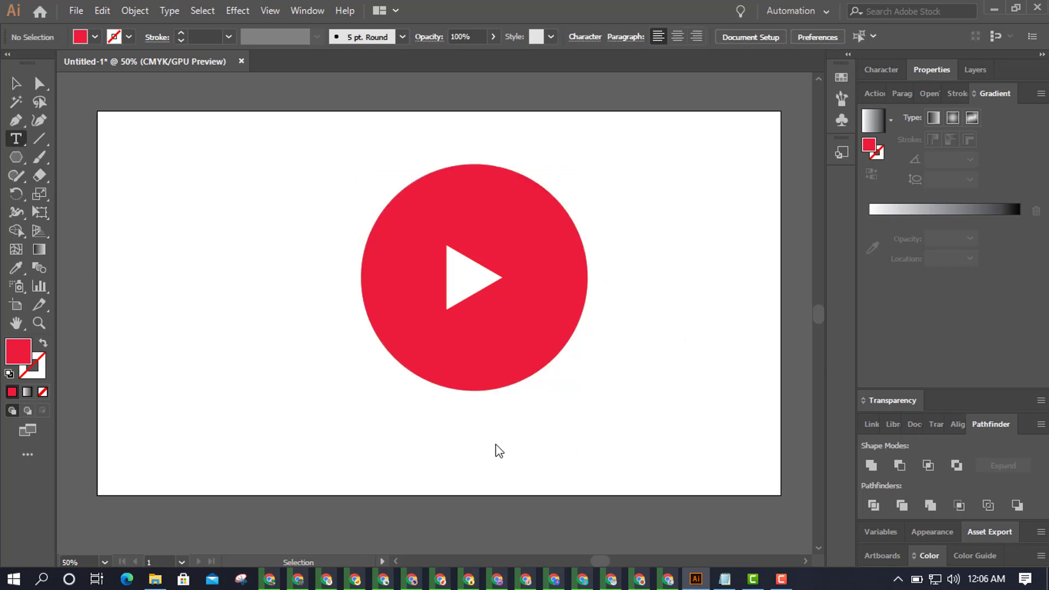
pyautogui.click(496, 444)
pyautogui.click(16, 83)
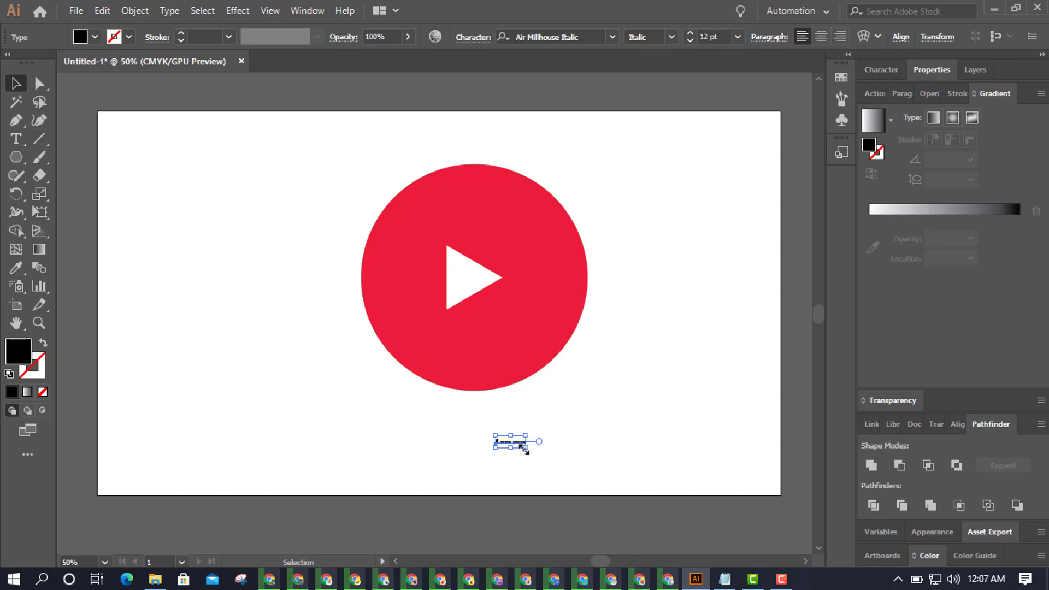
pyautogui.moveTo(525, 447); pyautogui.dragTo(665, 497)
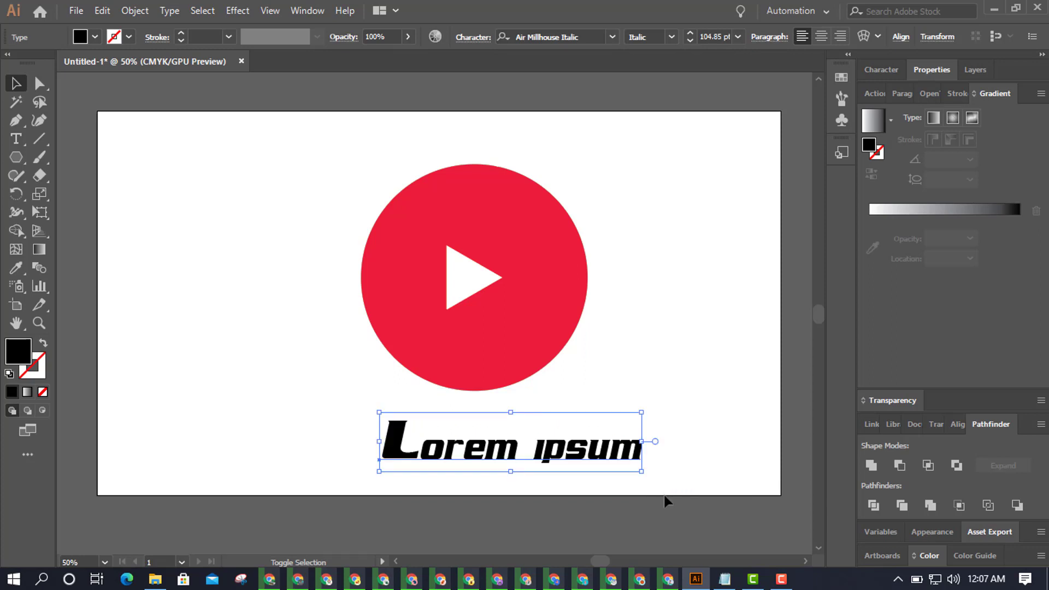
pyautogui.moveTo(616, 465); pyautogui.dragTo(575, 417)
pyautogui.click(674, 403)
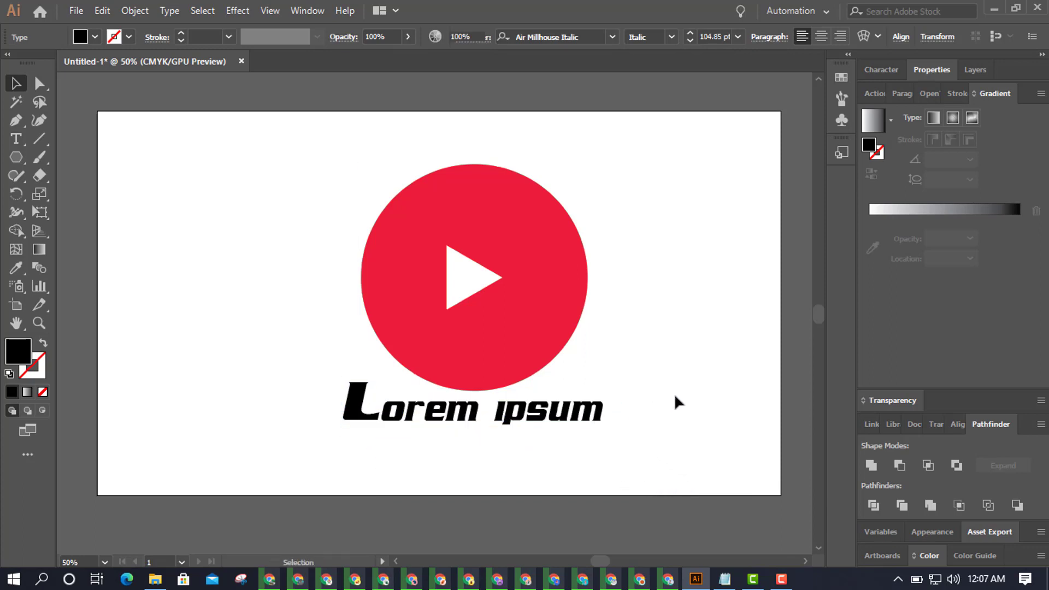